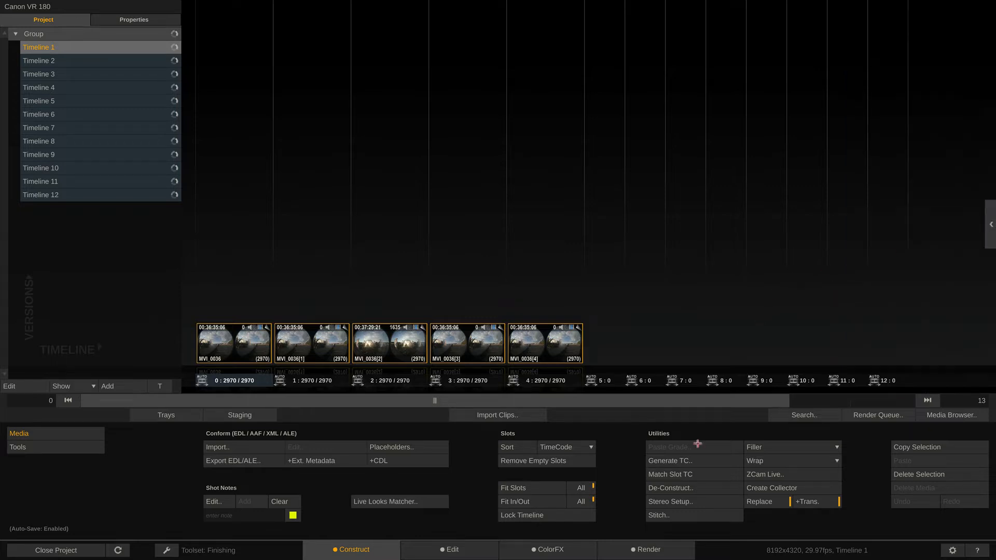
Create stereo nodes from the VR 180 clips with the Stereo Setup scope at Full Timeline.
{"action": "left_click", "coordinate": [657, 502]}
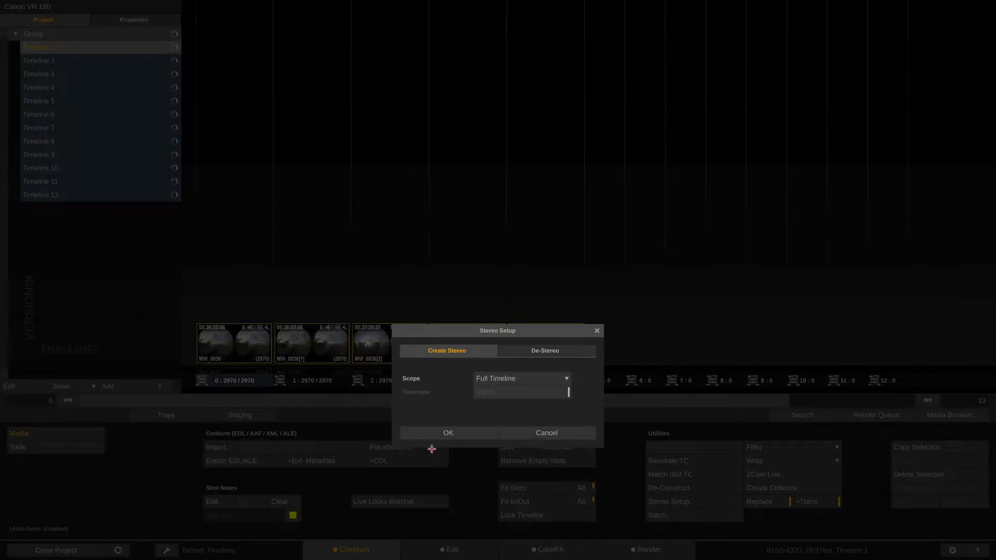
{"action": "left_click", "coordinate": [424, 434]}
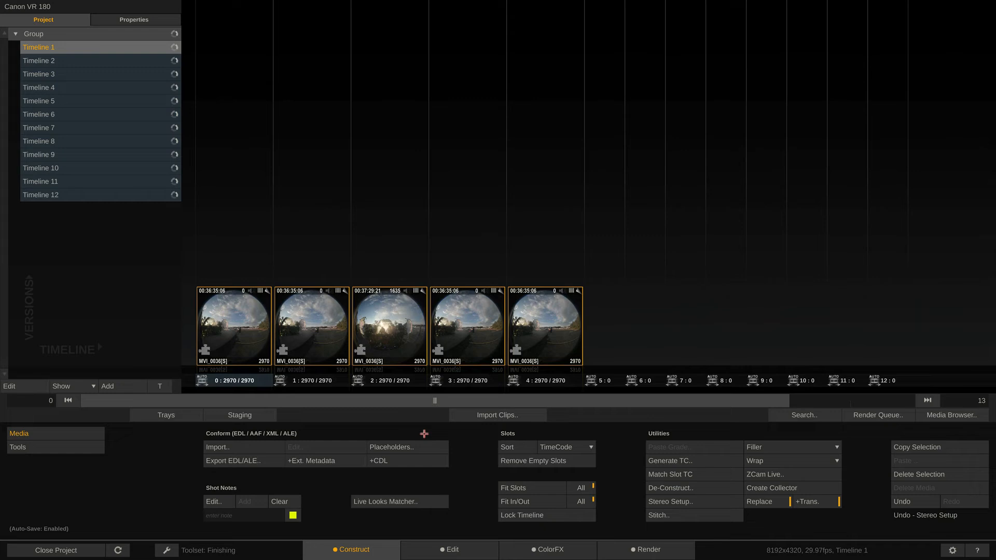
{"action": "left_click", "coordinate": [551, 318]}
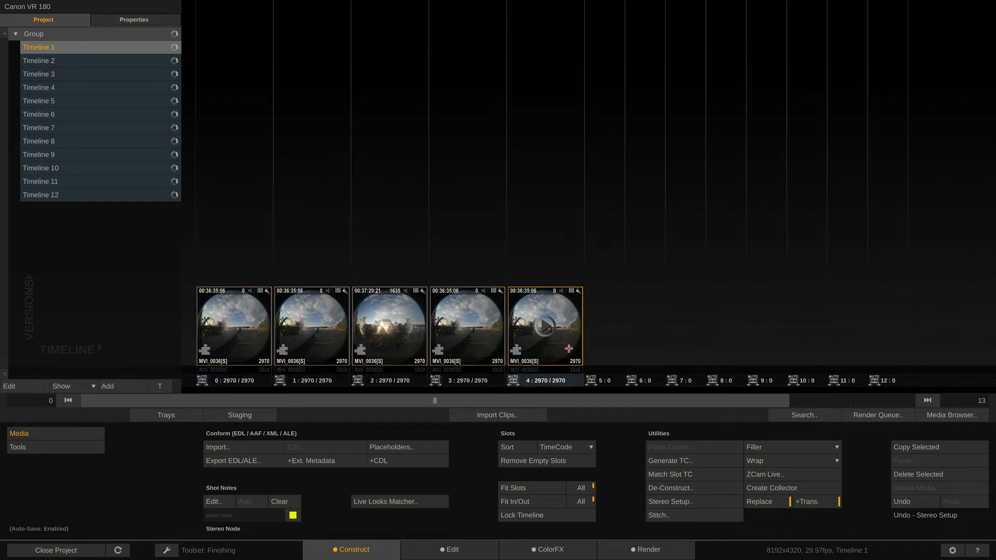
{"action": "mouse_move", "coordinate": [909, 260]}
{"action": "left_click_drag", "start_coordinate": [538, 313], "coordinate": [801, 553]}
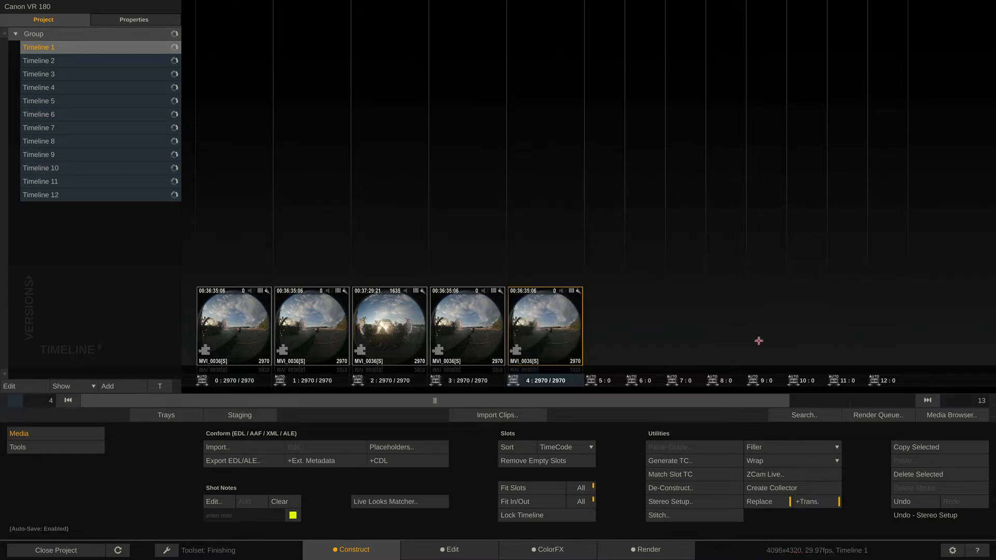
Open the first stereo clip for grading and display its node tree with enough width to show both eye branches.
{"action": "left_click", "coordinate": [239, 329]}
{"action": "left_click", "coordinate": [239, 328]}
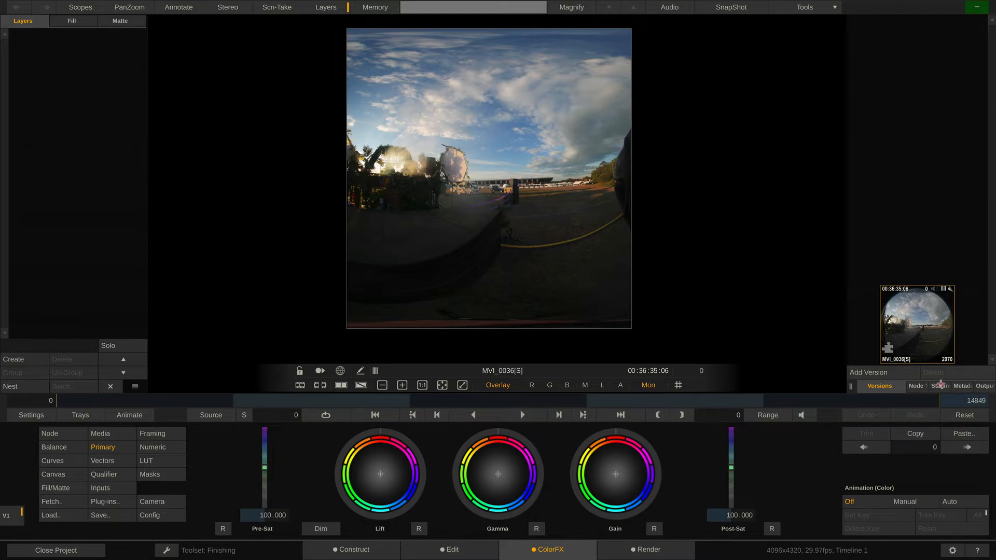
{"action": "left_click_drag", "start_coordinate": [927, 377], "coordinate": [980, 323]}
{"action": "left_click", "coordinate": [920, 387]}
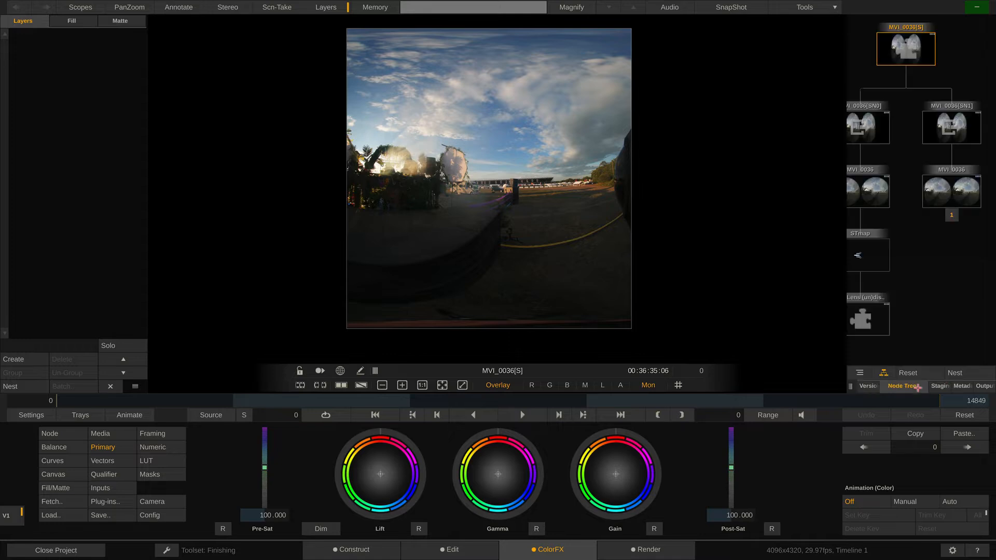
{"action": "left_click_drag", "start_coordinate": [858, 388], "coordinate": [697, 388]}
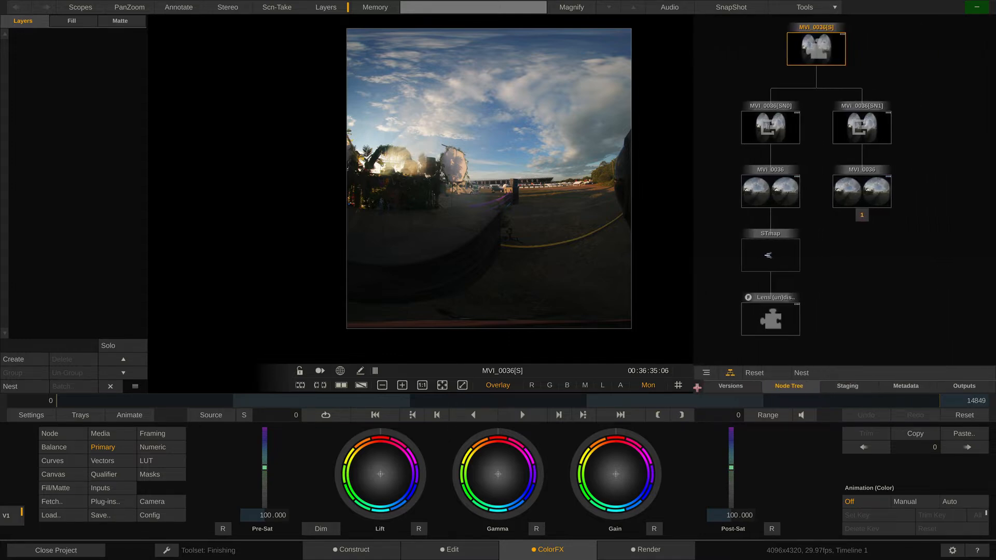
Examine the MVI_0036 source node, its STmap layer and Lens (un)distort input, and compare it with its second instance under the other eye.
{"action": "left_click", "coordinate": [778, 194]}
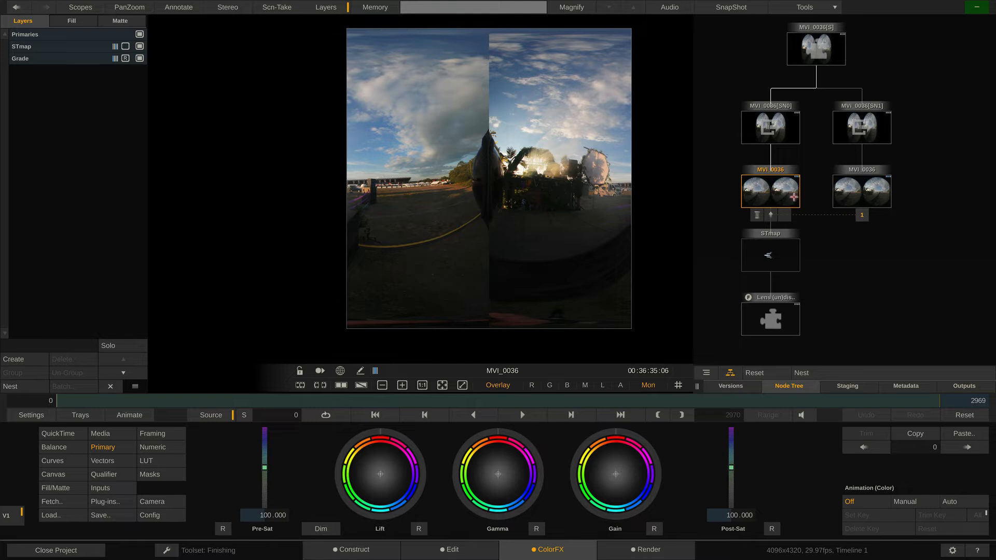
{"action": "left_click", "coordinate": [80, 48]}
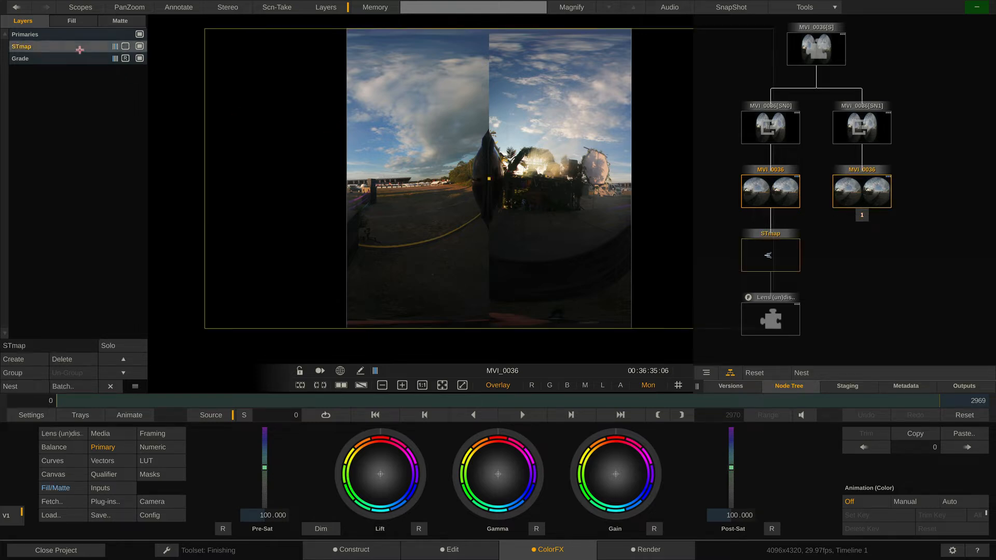
{"action": "left_click", "coordinate": [767, 321]}
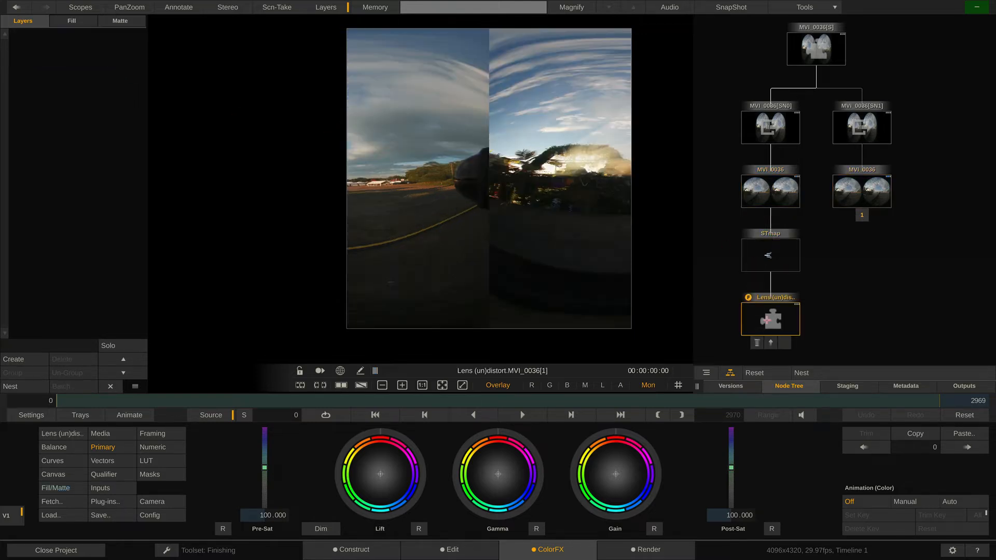
{"action": "left_click", "coordinate": [772, 191]}
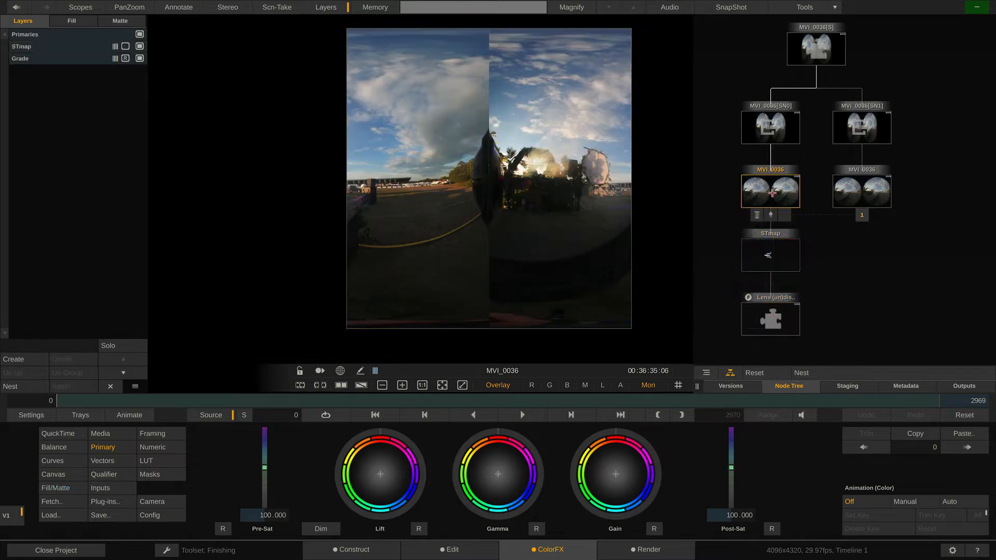
{"action": "left_click", "coordinate": [859, 188]}
{"action": "left_click", "coordinate": [863, 214]}
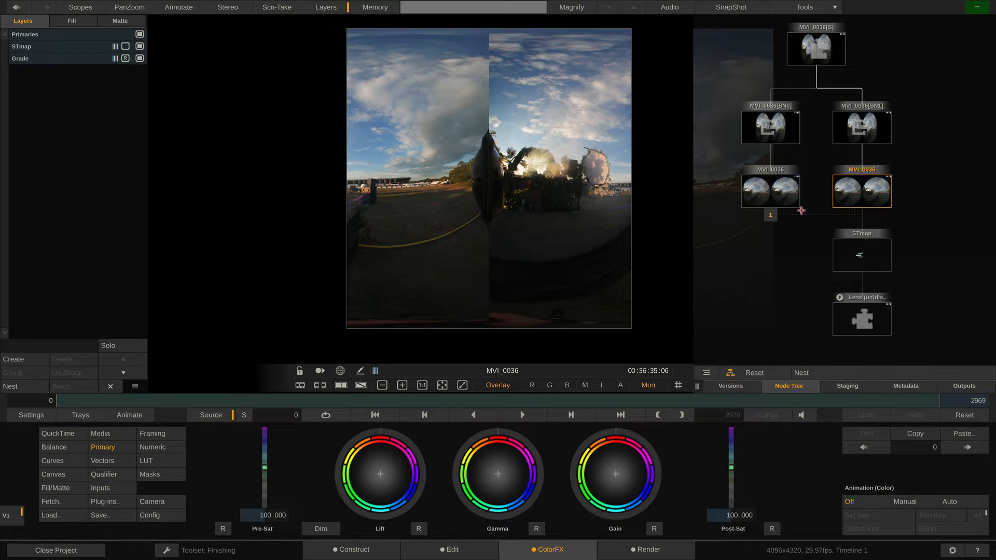
{"action": "left_click", "coordinate": [771, 214]}
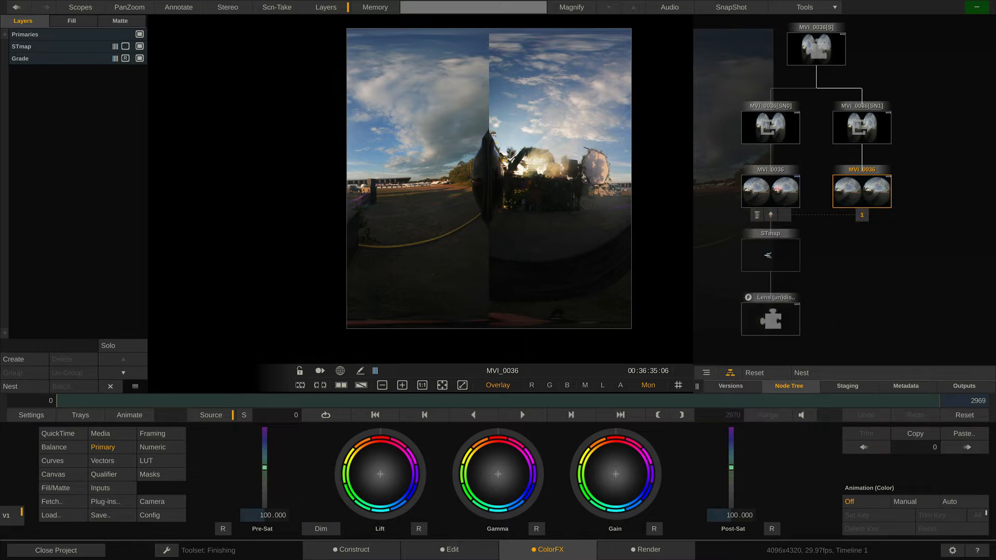
{"action": "left_click", "coordinate": [771, 191]}
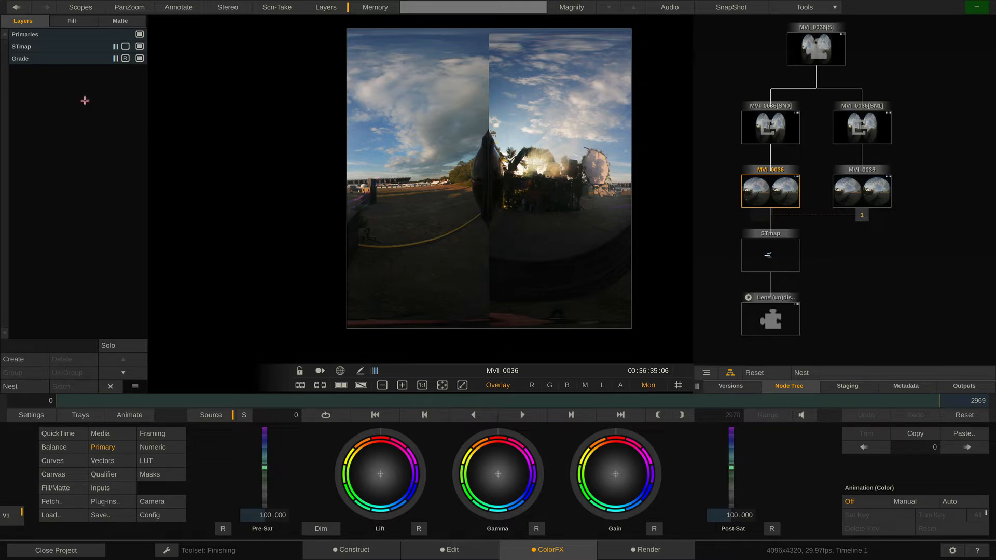
Lower the Gamma Master value of the source node's Grade layer to 0.367.
{"action": "left_click", "coordinate": [53, 58]}
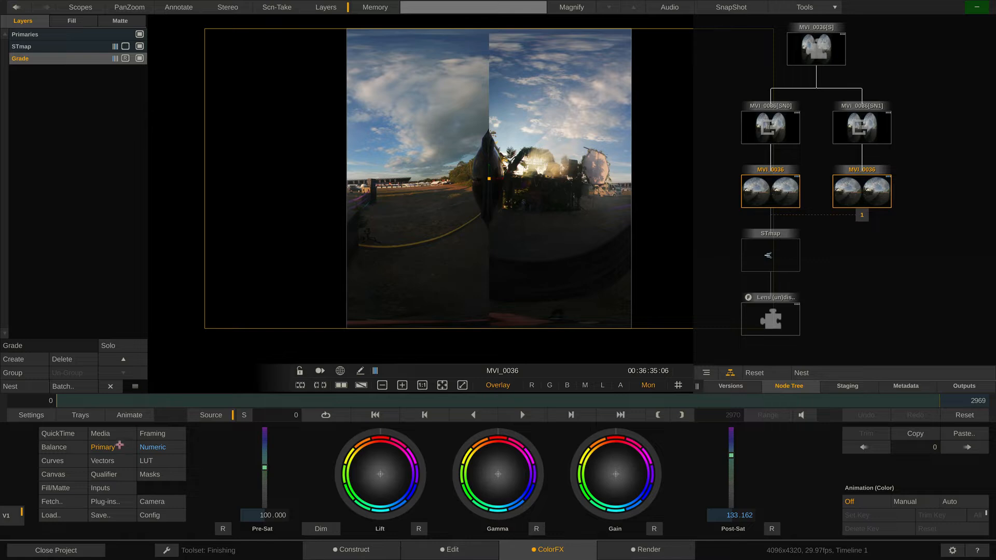
{"action": "left_click", "coordinate": [162, 447]}
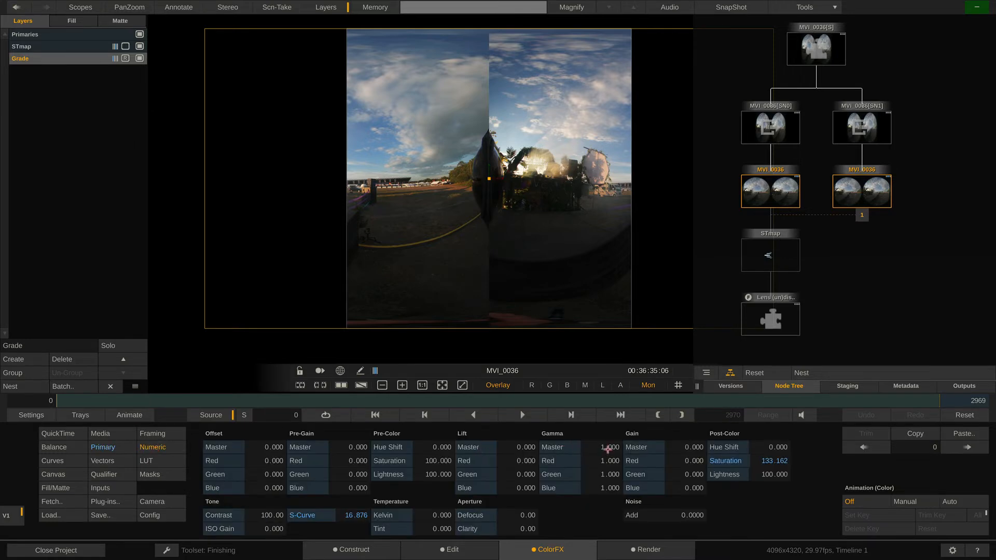
{"action": "left_click_drag", "start_coordinate": [608, 448], "coordinate": [603, 447]}
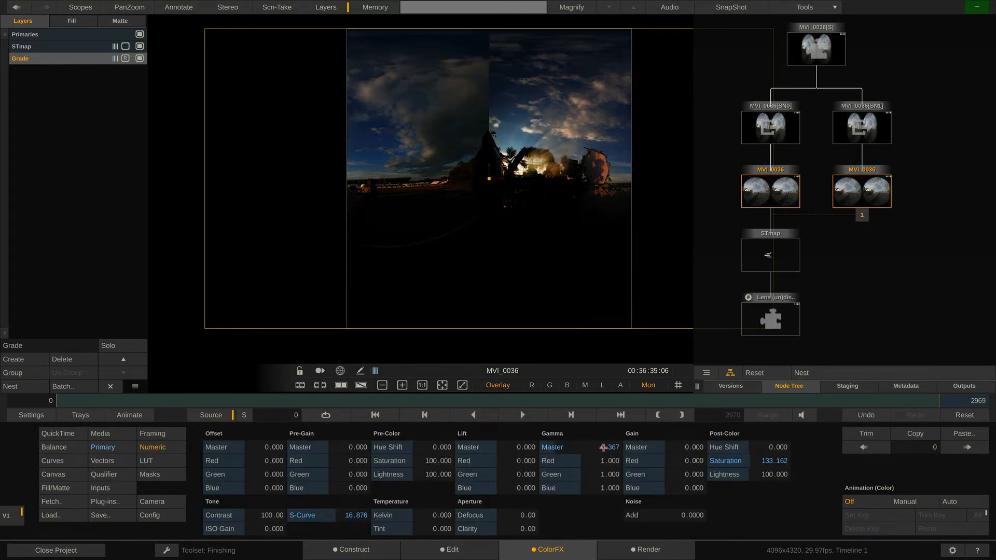
Check the darkened grade on both instances of the source node and reset the Grade layer's Gamma Master to 1.000.
{"action": "left_click", "coordinate": [867, 192]}
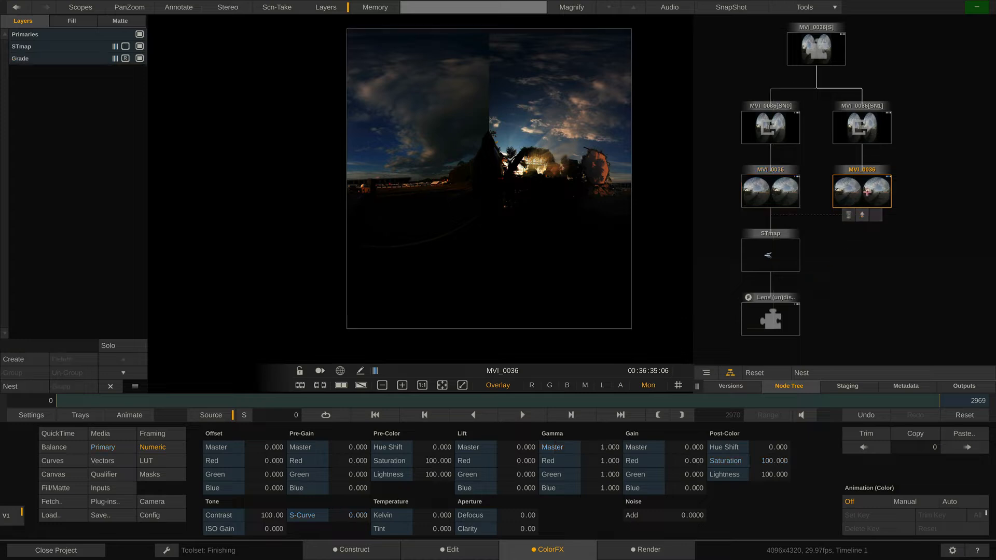
{"action": "left_click", "coordinate": [771, 197]}
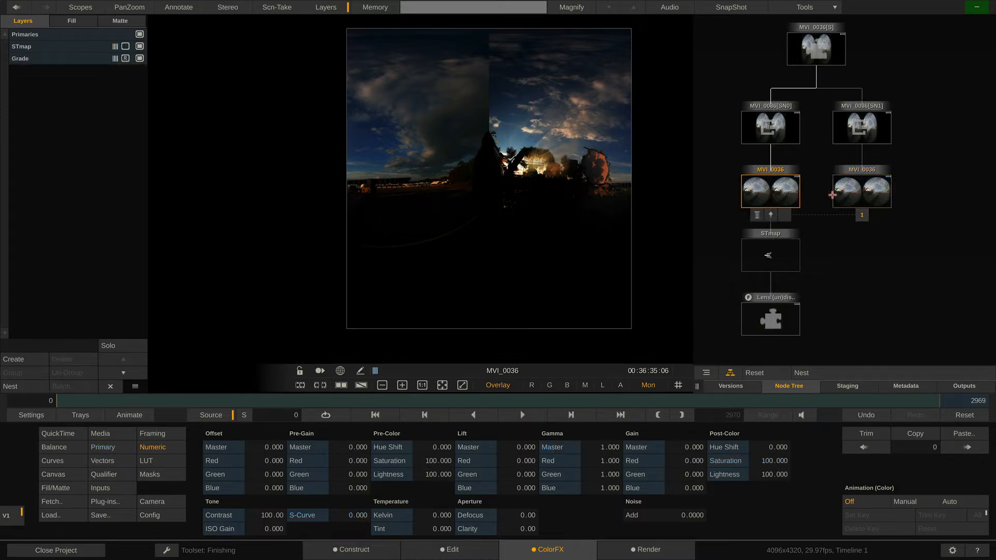
{"action": "left_click", "coordinate": [855, 191]}
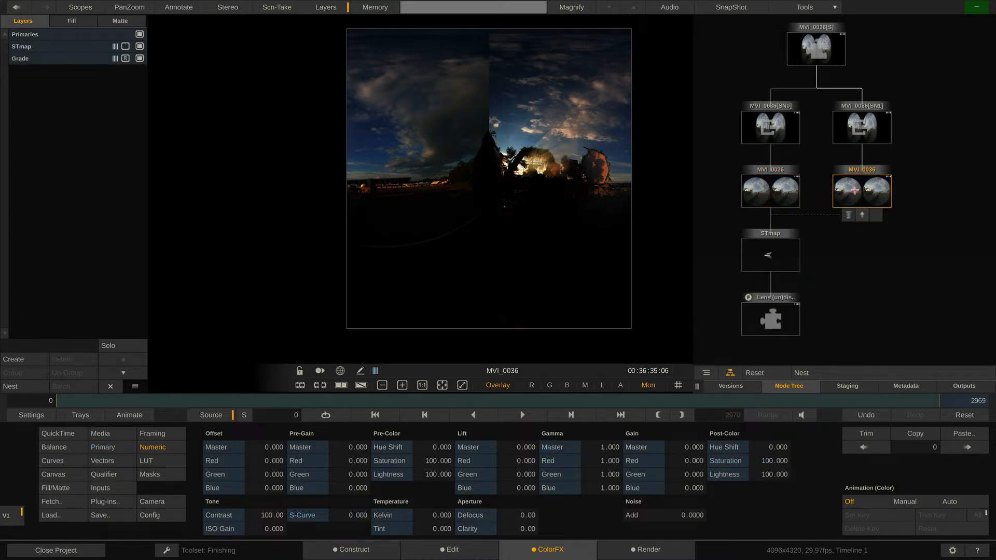
{"action": "left_click", "coordinate": [90, 59]}
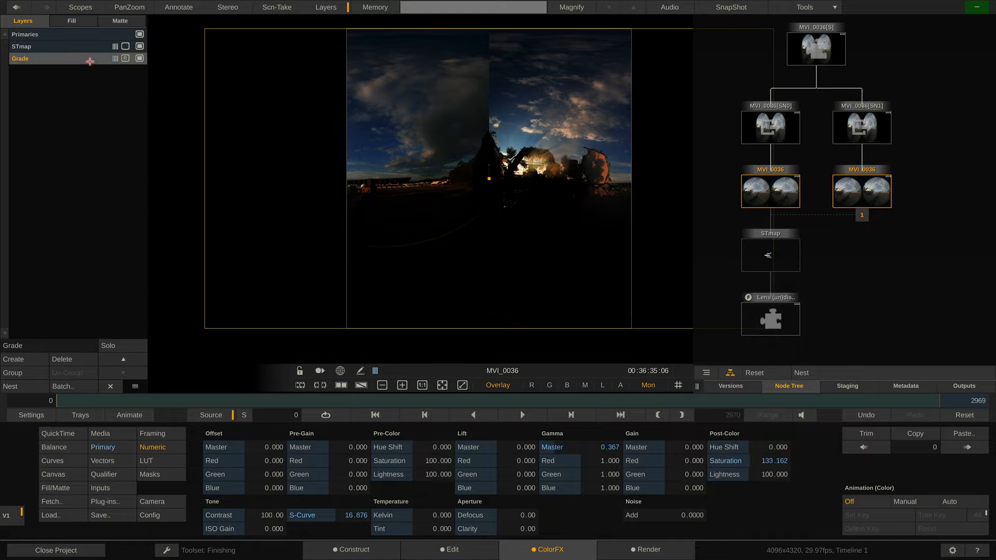
{"action": "double_click", "coordinate": [605, 447]}
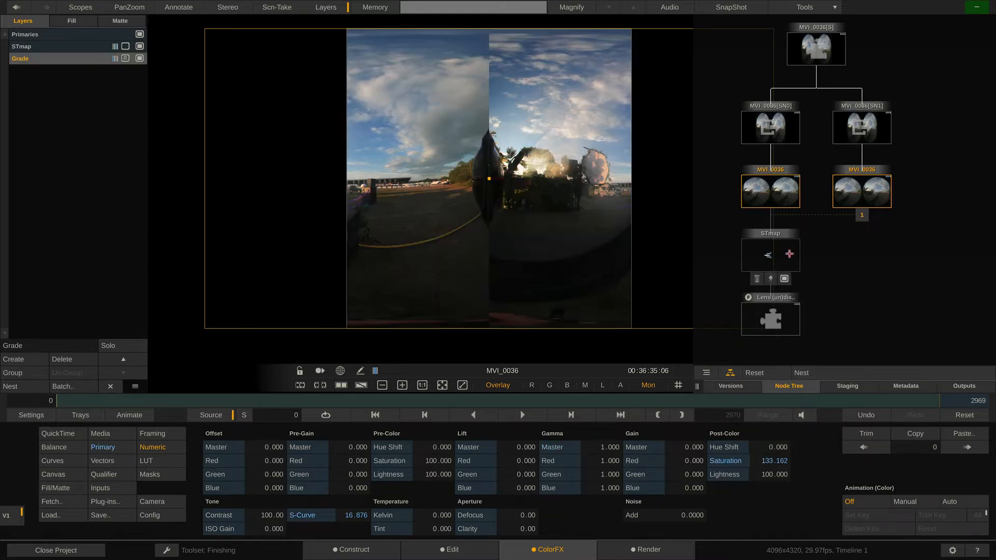
View the source node, the MVI_0036[SN0] and MVI_0036[SN1] eye nodes, and the top-level stereo node in turn.
{"action": "left_click", "coordinate": [774, 190]}
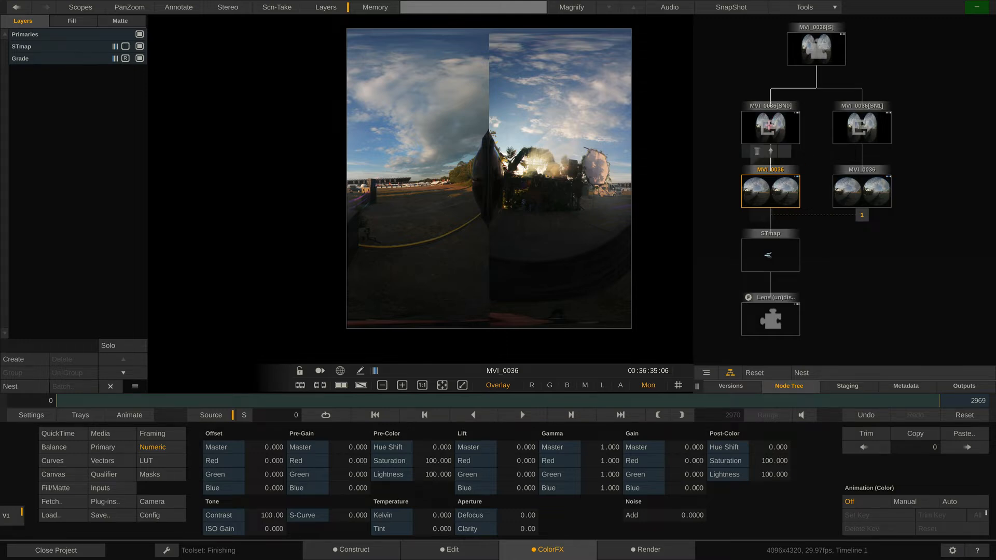
{"action": "left_click", "coordinate": [769, 127]}
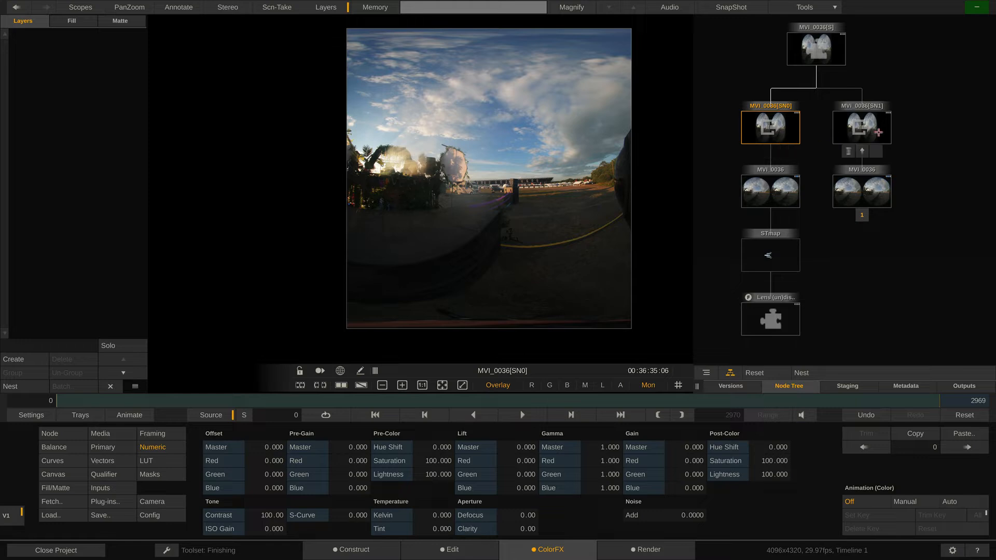
{"action": "left_click", "coordinate": [868, 129]}
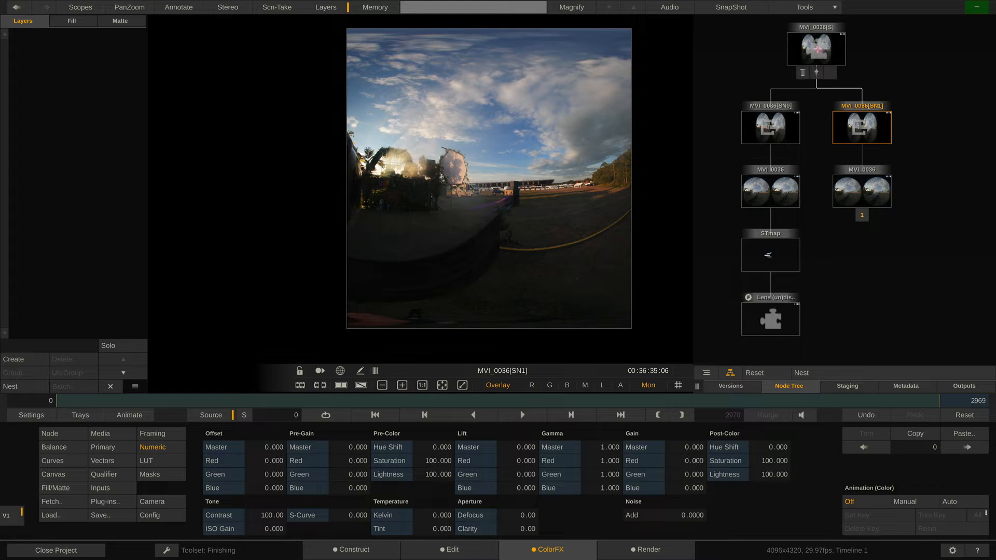
{"action": "left_click", "coordinate": [817, 49]}
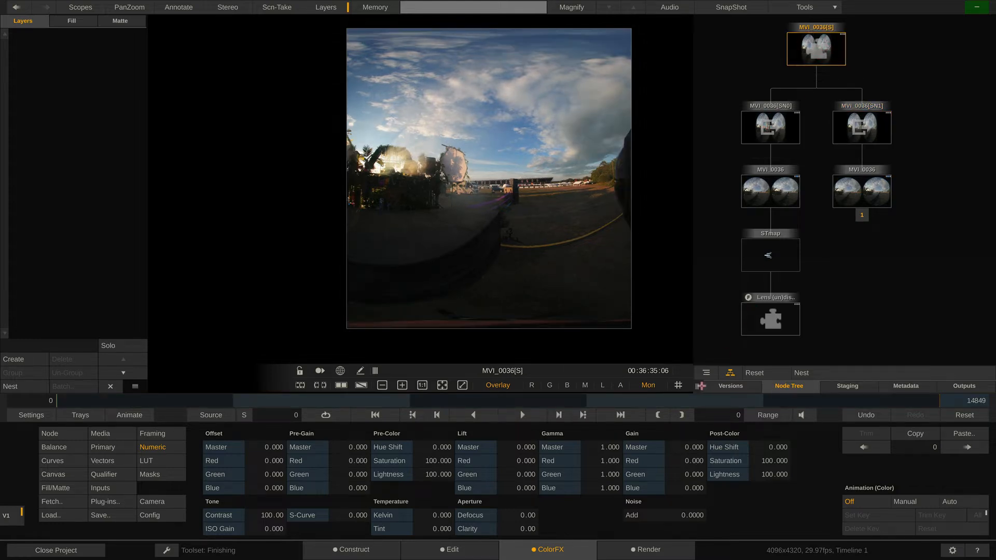
Show the Manage Stereo controls beside the image and switch the view to the right eye and back to the left.
{"action": "left_click_drag", "start_coordinate": [696, 386], "coordinate": [760, 385]}
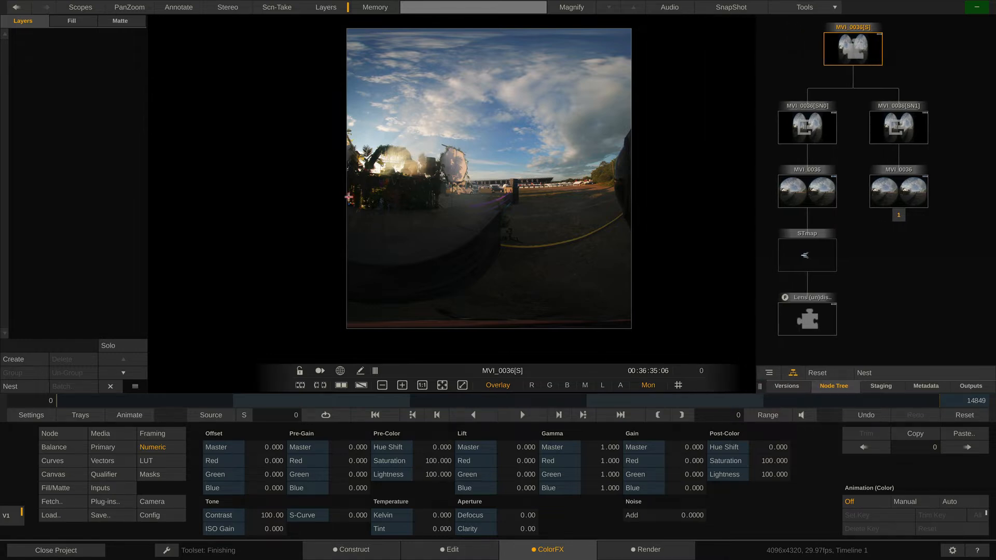
{"action": "left_click", "coordinate": [231, 8]}
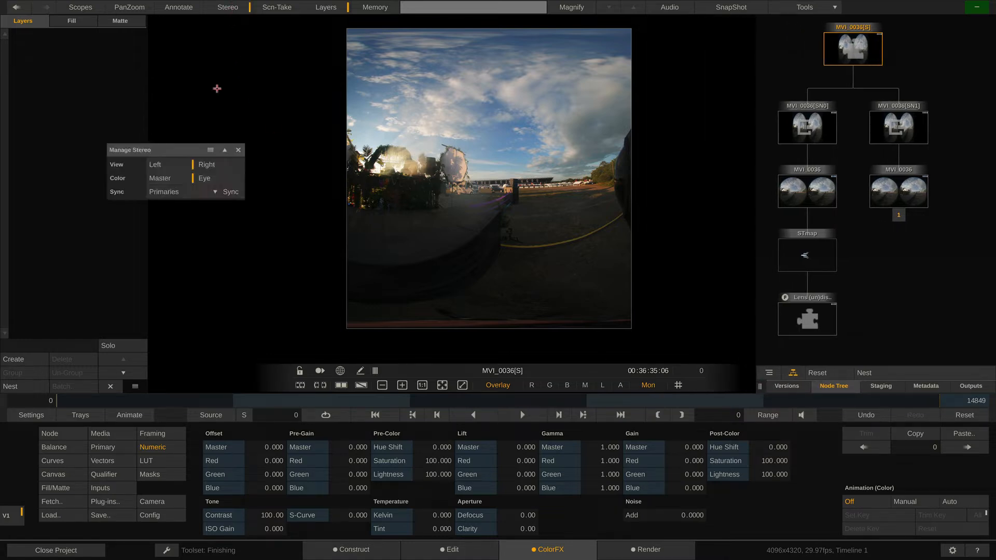
{"action": "mouse_move", "coordinate": [207, 148]}
{"action": "left_mouse_down"}
{"action": "mouse_move", "coordinate": [258, 100]}
{"action": "mouse_move", "coordinate": [271, 64]}
{"action": "left_mouse_up"}
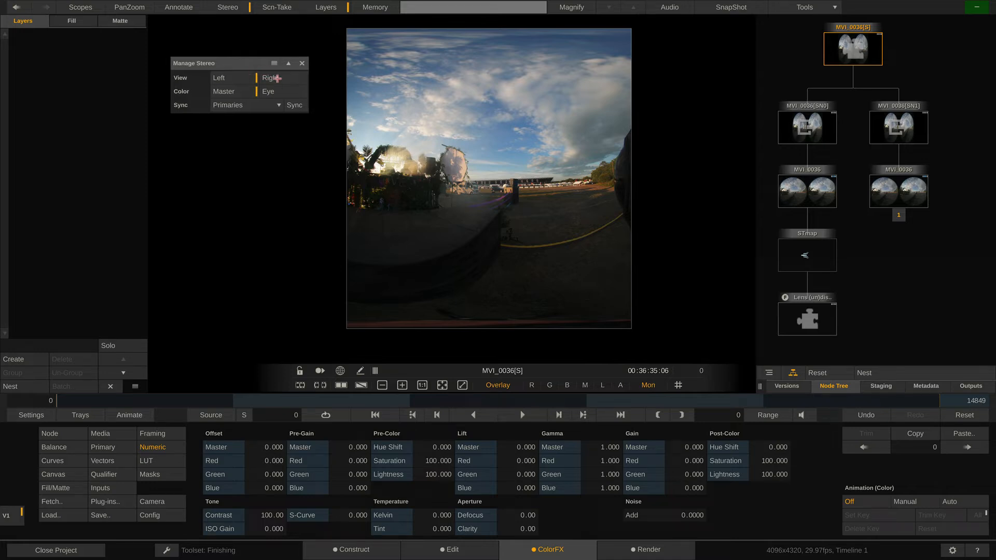
{"action": "left_click", "coordinate": [277, 79]}
{"action": "left_click", "coordinate": [245, 78]}
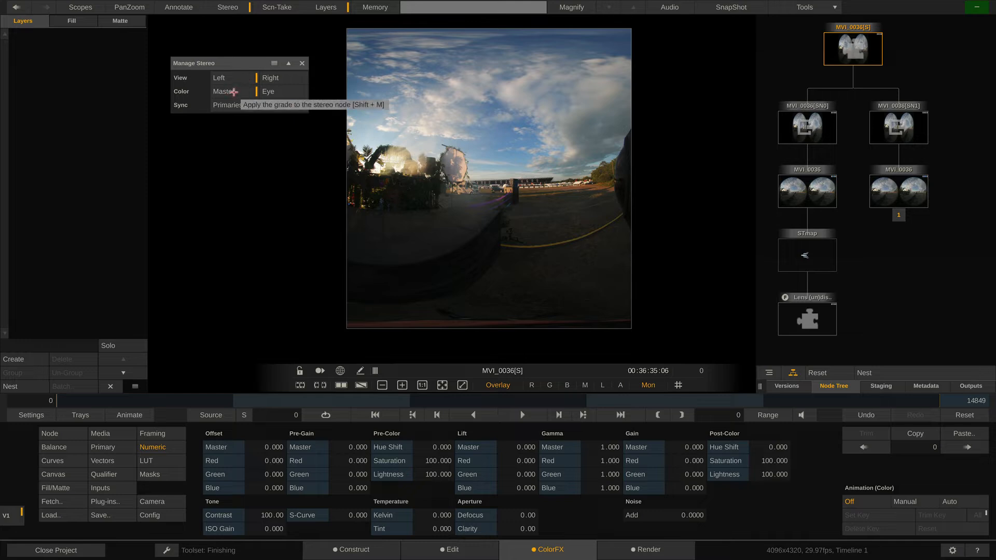
Set the stereo color mode to Eye for separate grading of each eye and hide the node tree.
{"action": "left_click", "coordinate": [282, 94]}
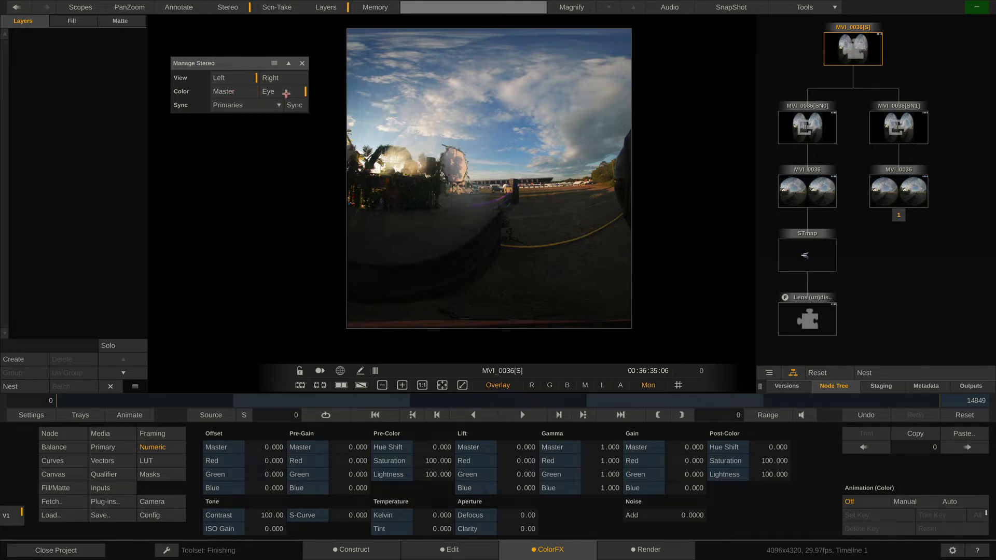
{"action": "mouse_move", "coordinate": [873, 123]}
{"action": "mouse_move", "coordinate": [839, 36]}
{"action": "left_click", "coordinate": [795, 176]}
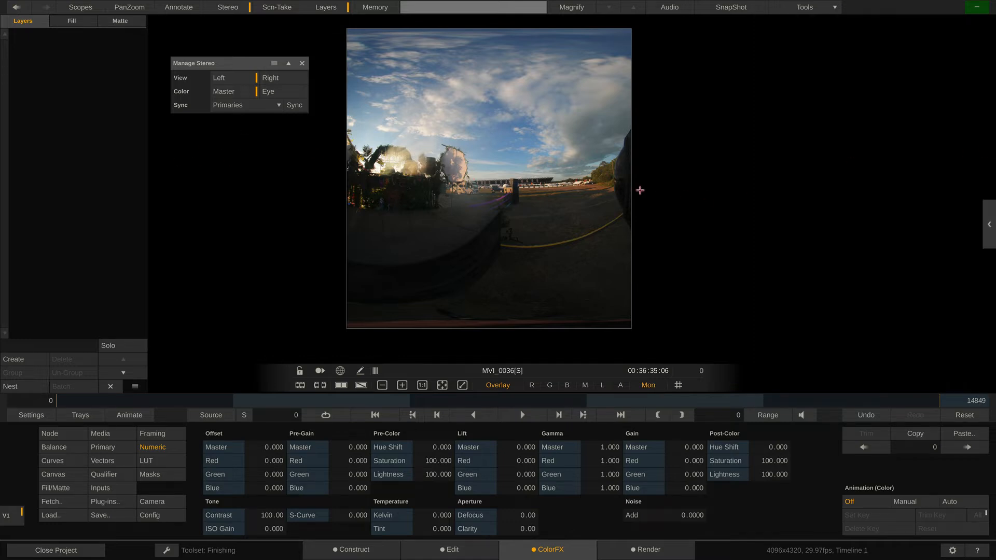
Raise the Lift Red value of the right eye alone to about 23 and return to the left-eye view.
{"action": "left_click", "coordinate": [284, 78]}
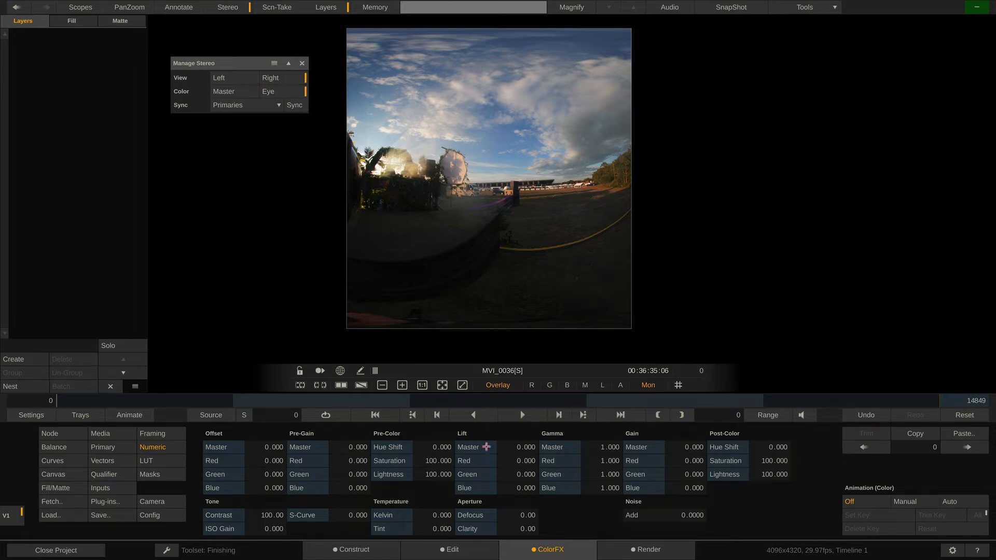
{"action": "left_click_drag", "start_coordinate": [525, 461], "coordinate": [526, 463]}
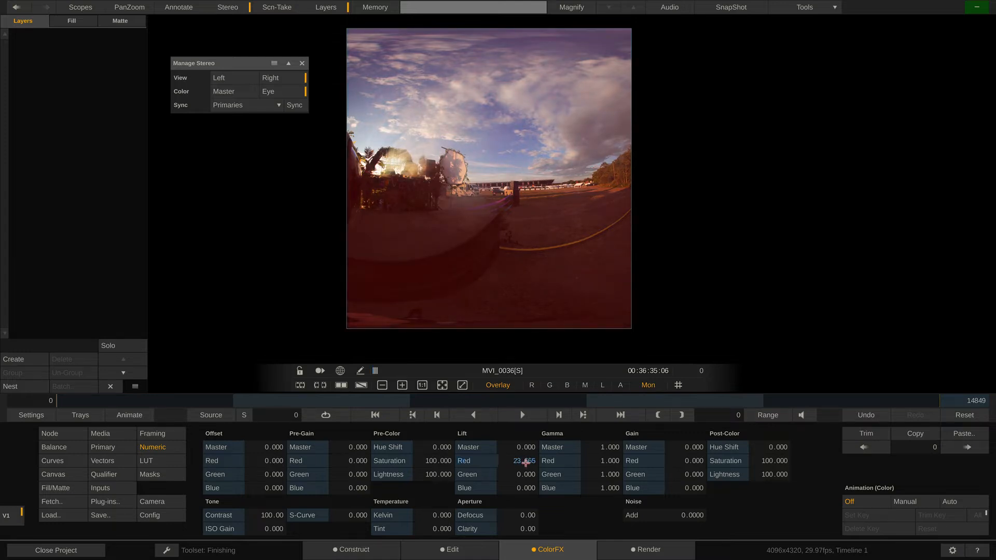
{"action": "left_click", "coordinate": [241, 78]}
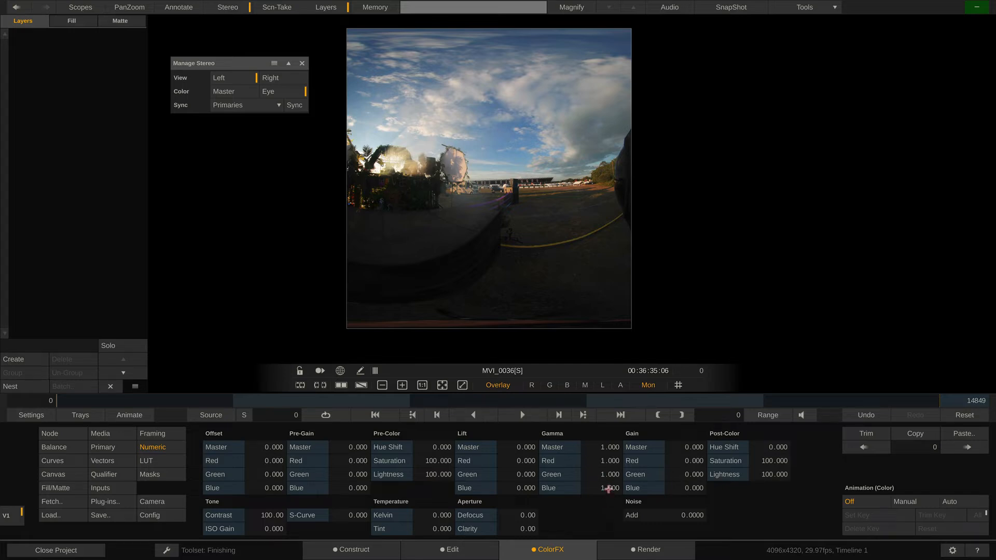
Raise the left eye's Gamma Blue to about 1.41, compare the two eye nodes, and return to the MVI_0036[S] stereo node.
{"action": "left_click_drag", "start_coordinate": [609, 488], "coordinate": [607, 486]}
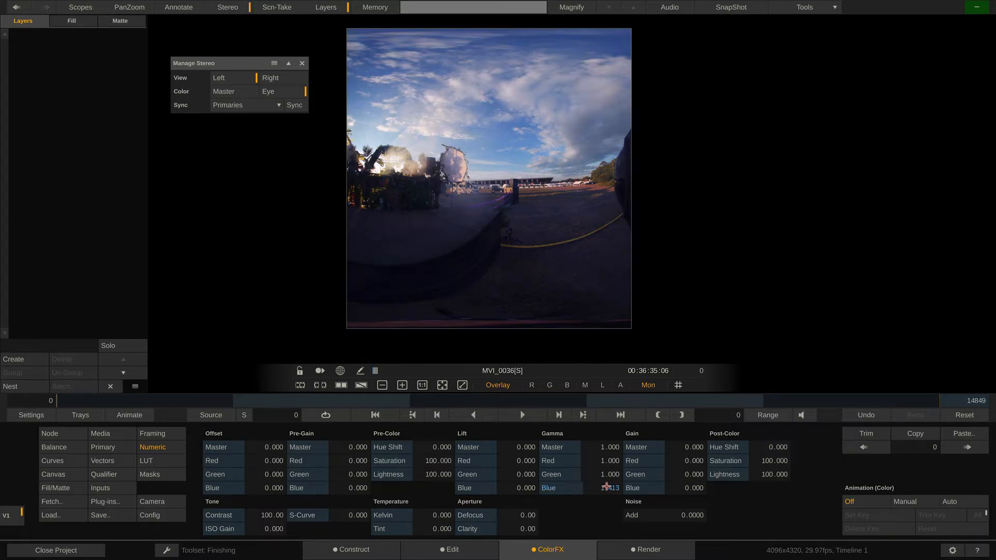
{"action": "mouse_move", "coordinate": [975, 227]}
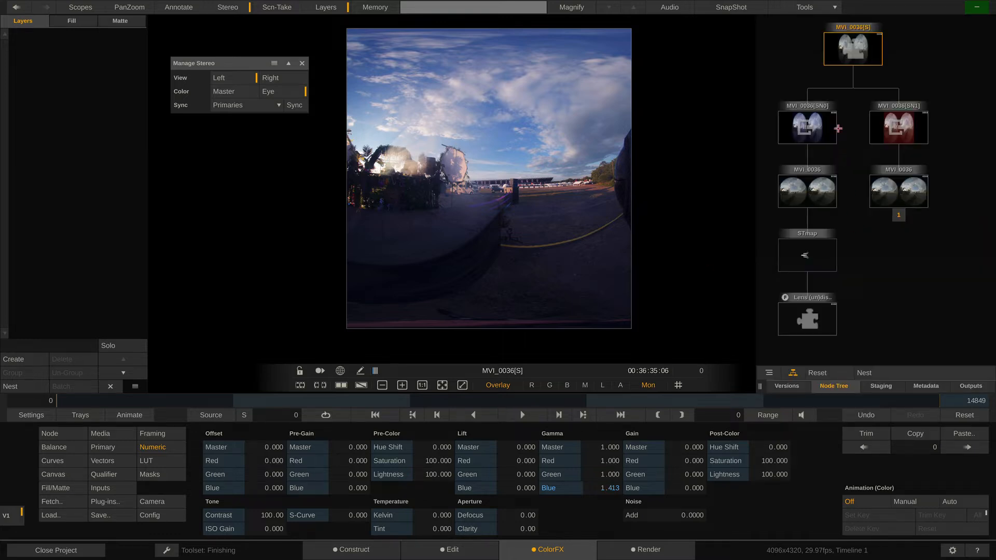
{"action": "mouse_move", "coordinate": [819, 136]}
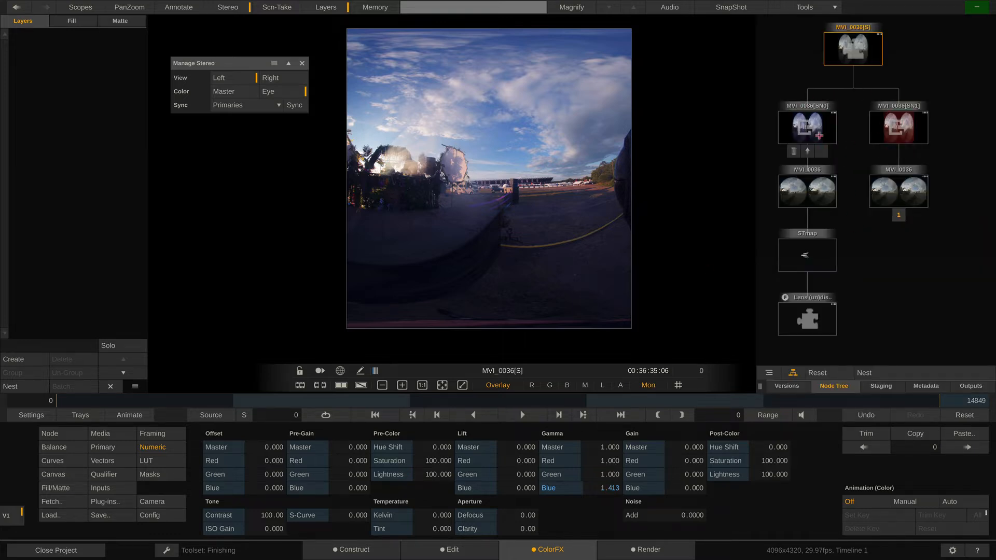
{"action": "left_click", "coordinate": [895, 127]}
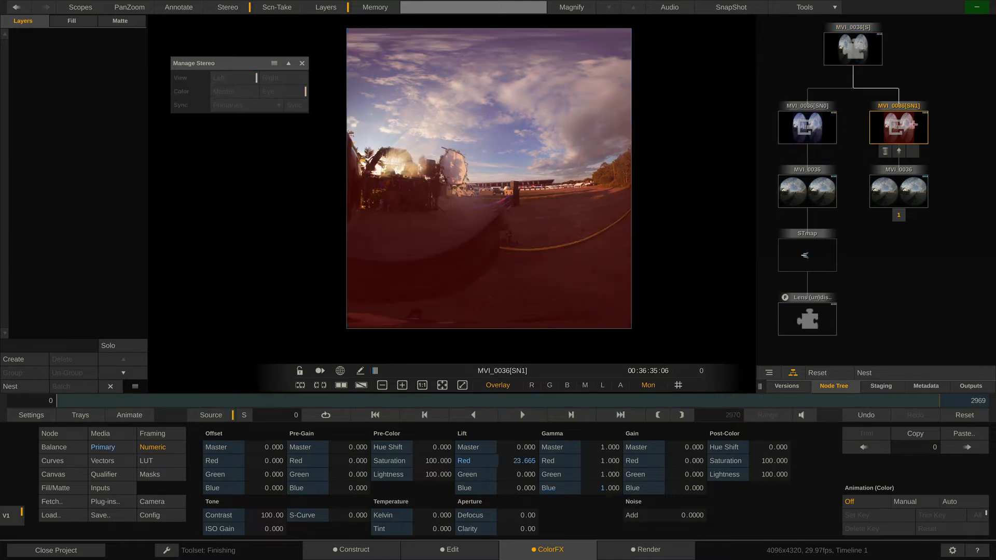
{"action": "left_click", "coordinate": [833, 130]}
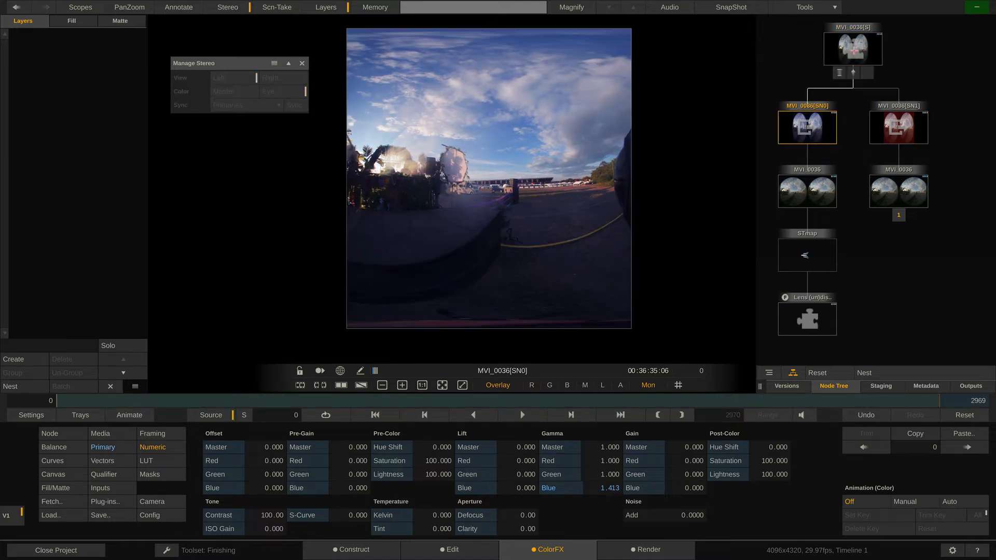
{"action": "left_click", "coordinate": [855, 50]}
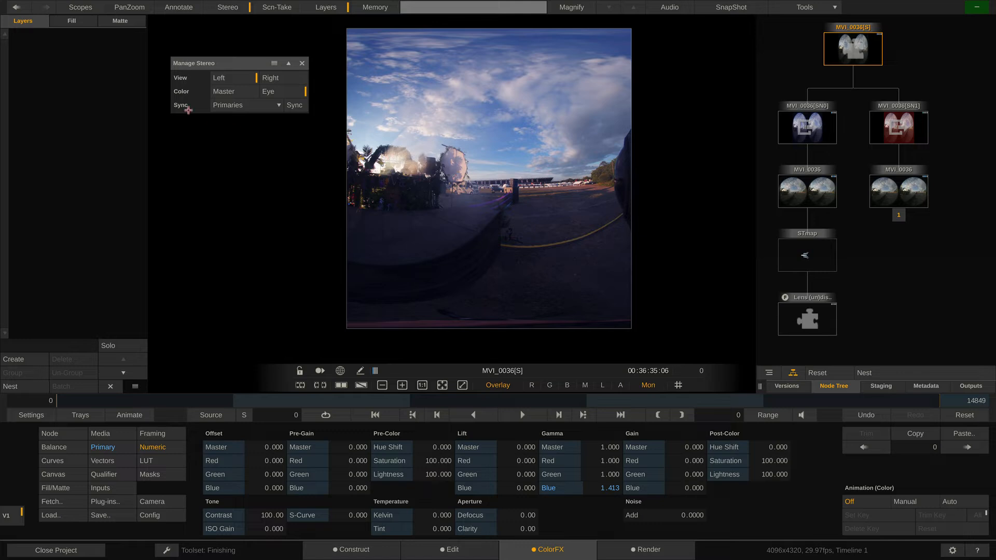
Set the stereo color mode to Master and lower the Post-Color Saturation to 0.
{"action": "left_click", "coordinate": [222, 91]}
{"action": "left_click_drag", "start_coordinate": [770, 461], "coordinate": [752, 478]}
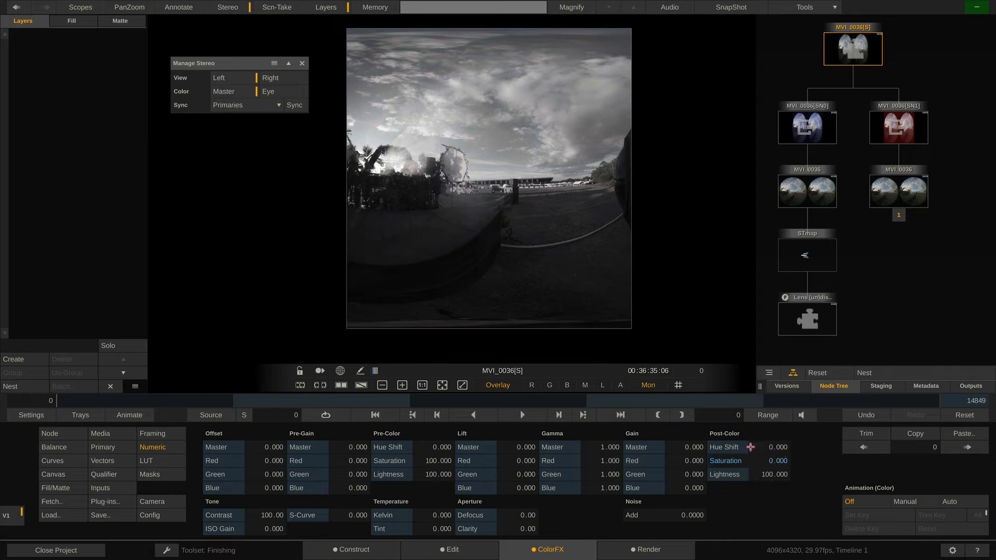
Compare the grades of both eye nodes, then reset the stereo node's Post-Color Saturation to its default.
{"action": "left_click", "coordinate": [807, 127]}
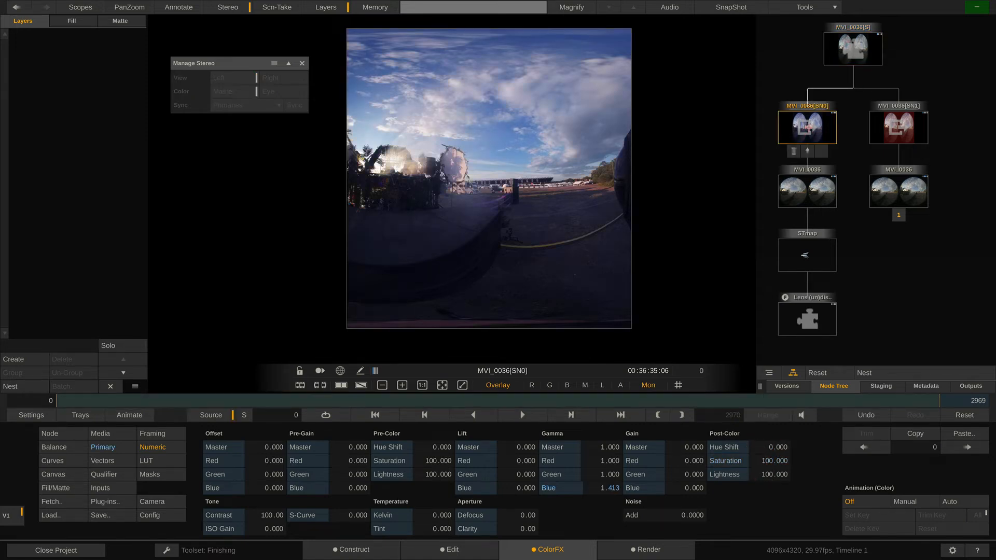
{"action": "left_click", "coordinate": [899, 127]}
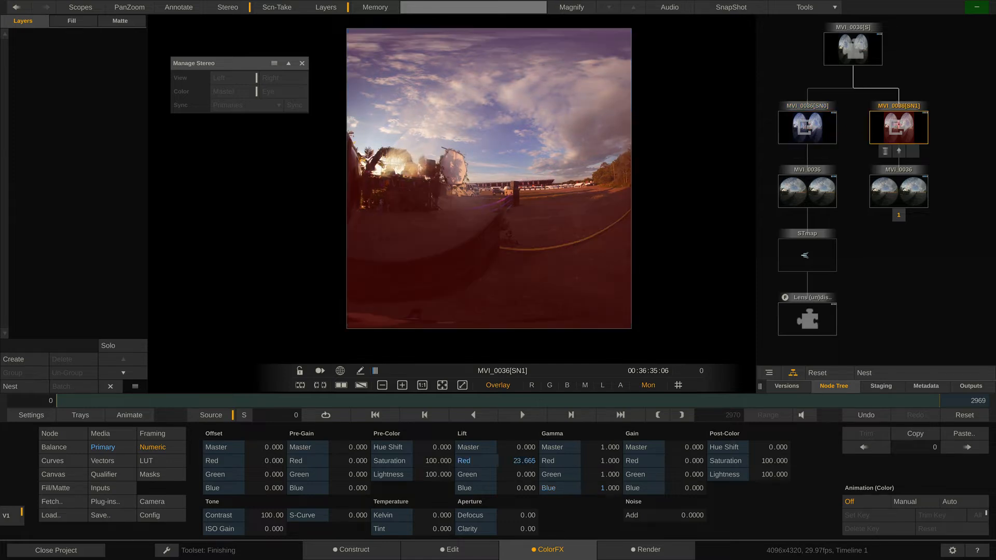
{"action": "left_click", "coordinate": [823, 124]}
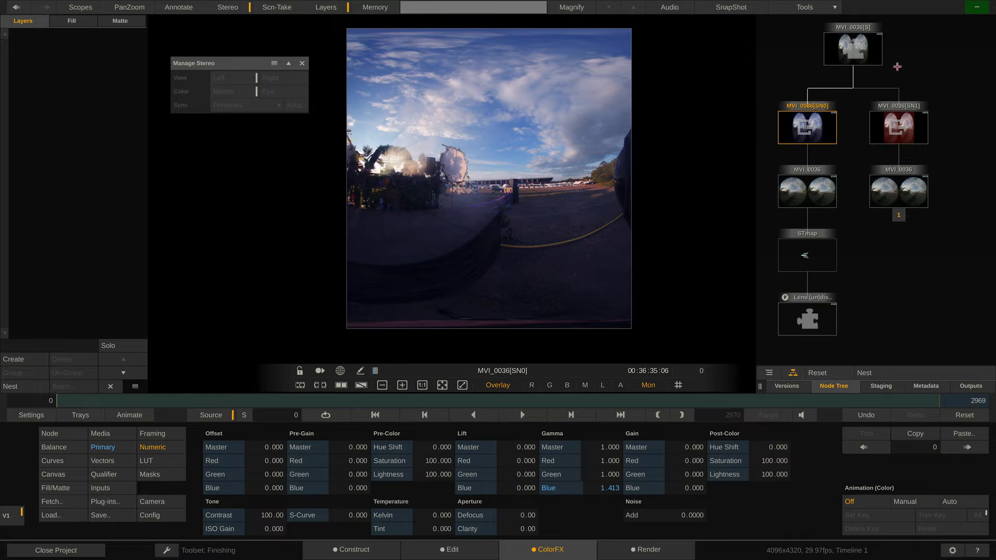
{"action": "left_click", "coordinate": [851, 46]}
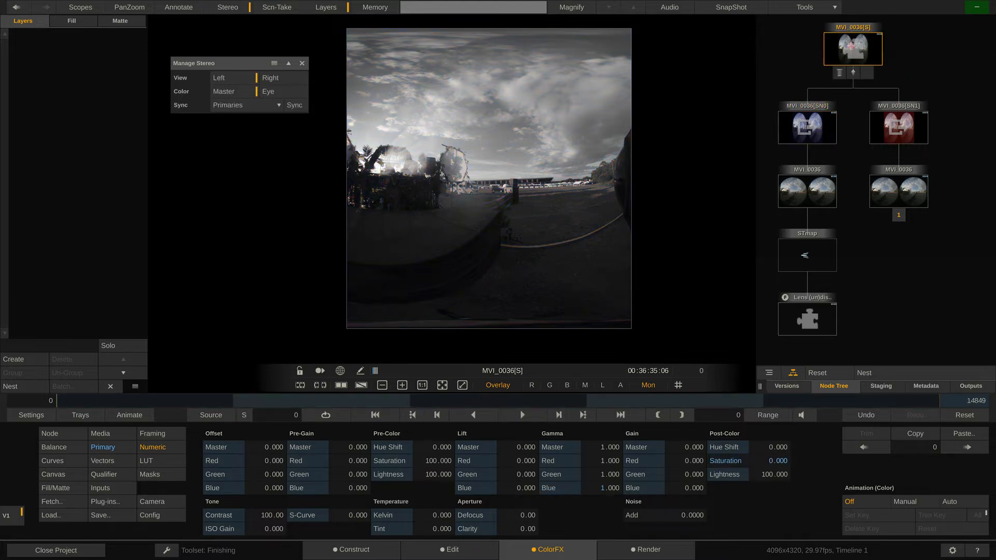
{"action": "right_click", "coordinate": [773, 460]}
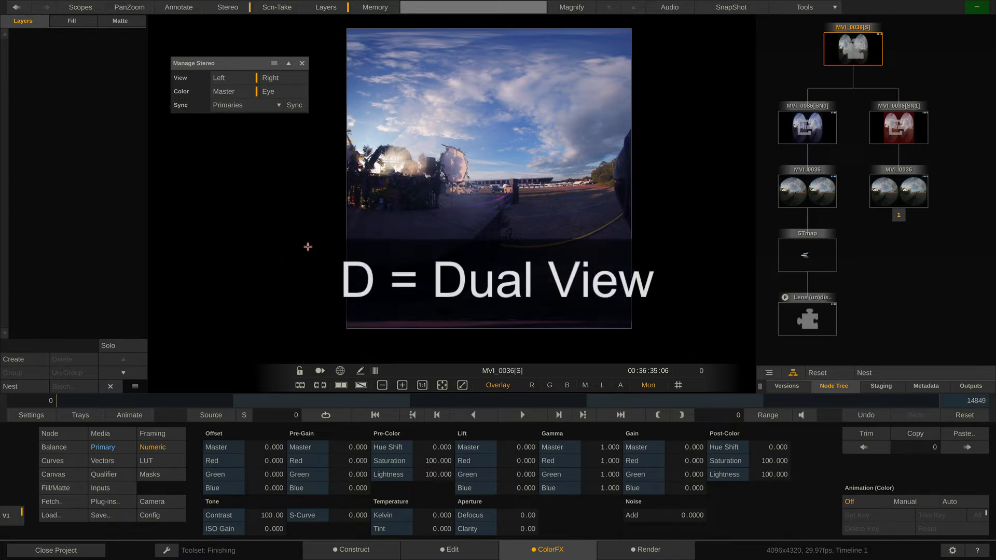
Turn on the dual view and position the two full images beside each other.
{"action": "key", "text": "d"}
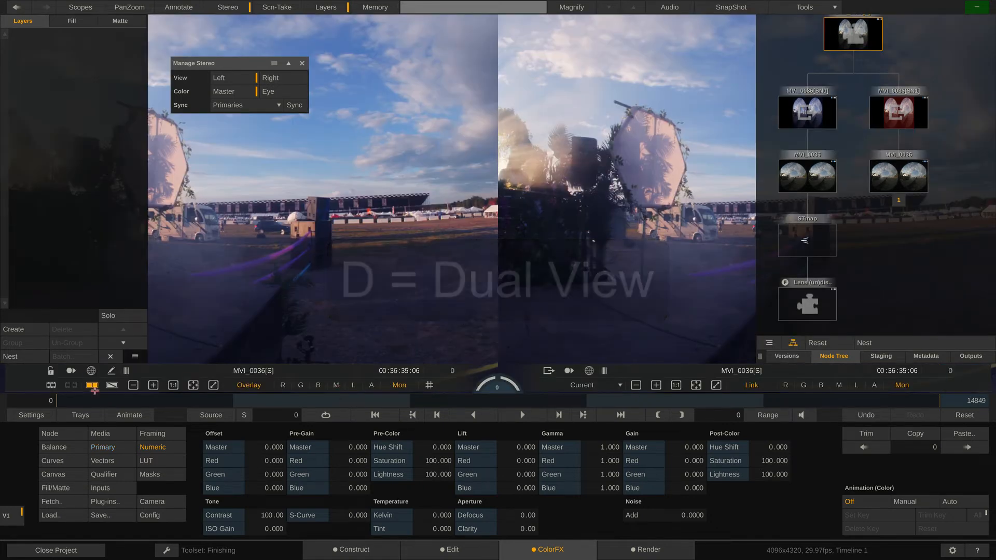
{"action": "left_click_drag", "start_coordinate": [471, 136], "coordinate": [420, 262]}
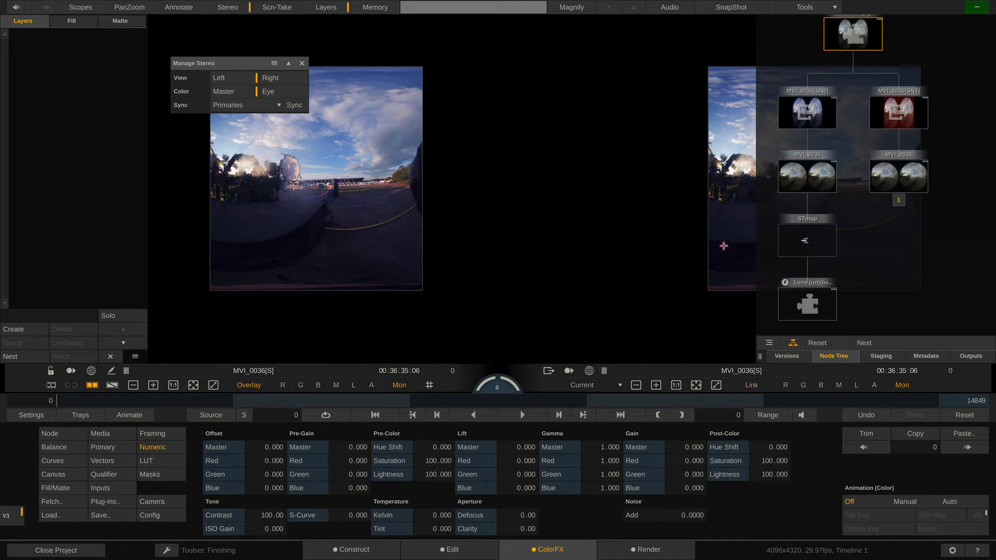
{"action": "left_click_drag", "start_coordinate": [729, 218], "coordinate": [555, 214]}
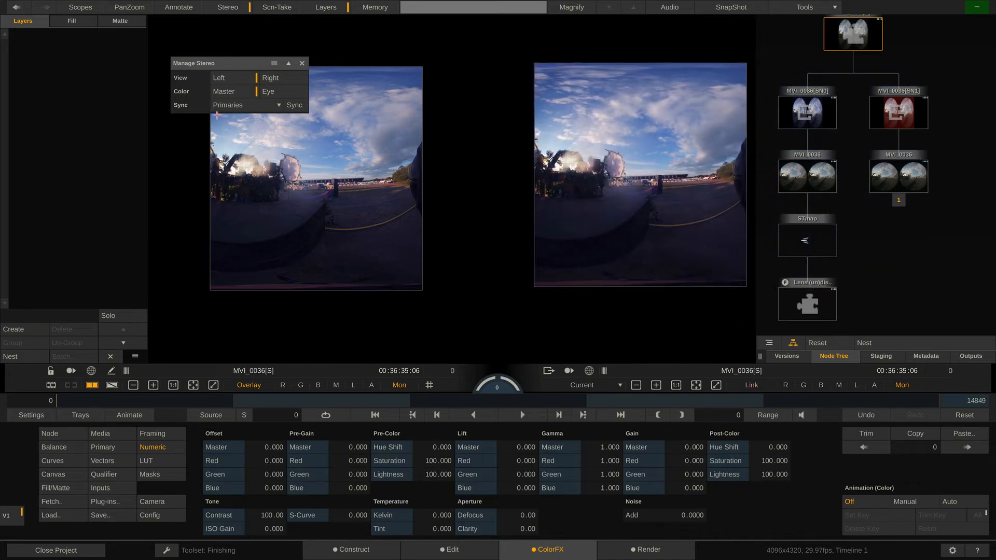
Alternate the stereo view twice between right and left eye, and arrange both images clear of the Manage Stereo controls.
{"action": "left_click", "coordinate": [278, 77]}
{"action": "left_click", "coordinate": [237, 79]}
{"action": "left_click", "coordinate": [274, 78]}
{"action": "left_click", "coordinate": [235, 78]}
{"action": "left_click_drag", "start_coordinate": [350, 137], "coordinate": [349, 185]}
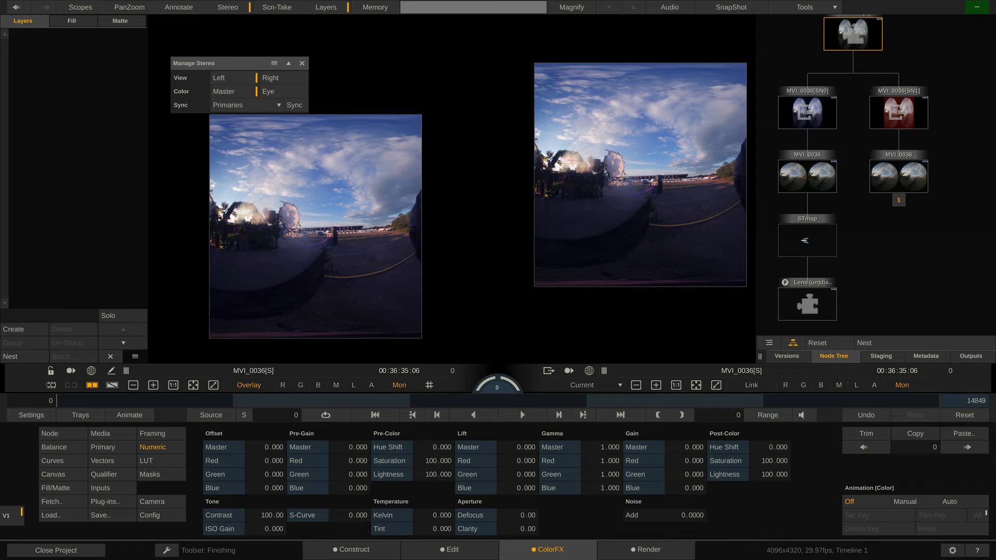
{"action": "left_click_drag", "start_coordinate": [640, 145], "coordinate": [641, 201]}
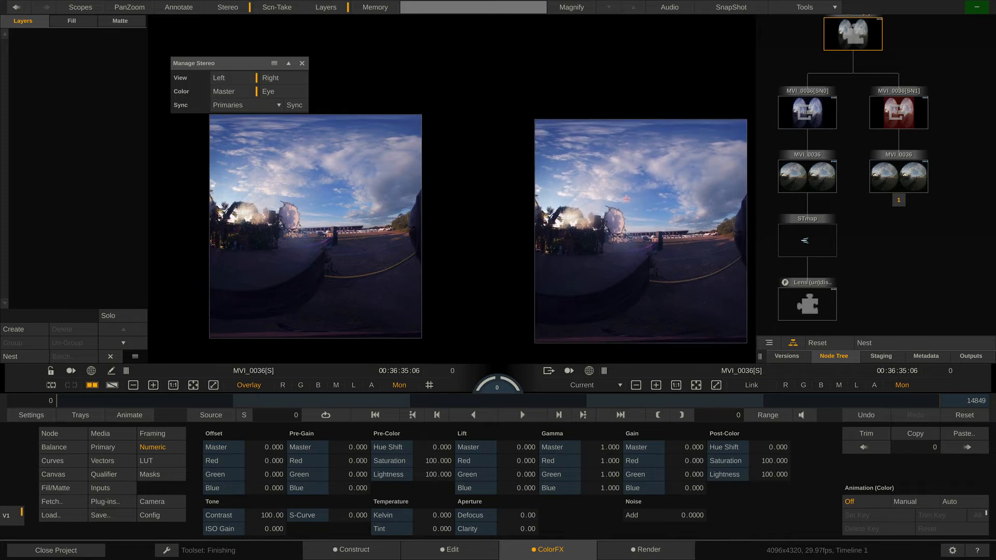
{"action": "left_click_drag", "start_coordinate": [274, 63], "coordinate": [274, 42]}
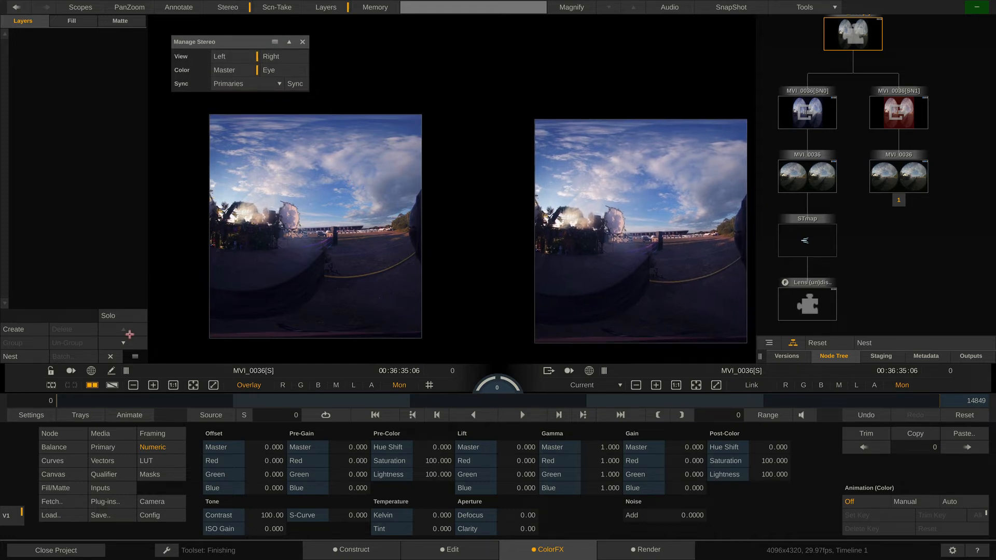
Set the Split View monitor's stereo mode to Right so the dual view compares both eyes.
{"action": "left_click", "coordinate": [18, 414]}
{"action": "left_click", "coordinate": [79, 434]}
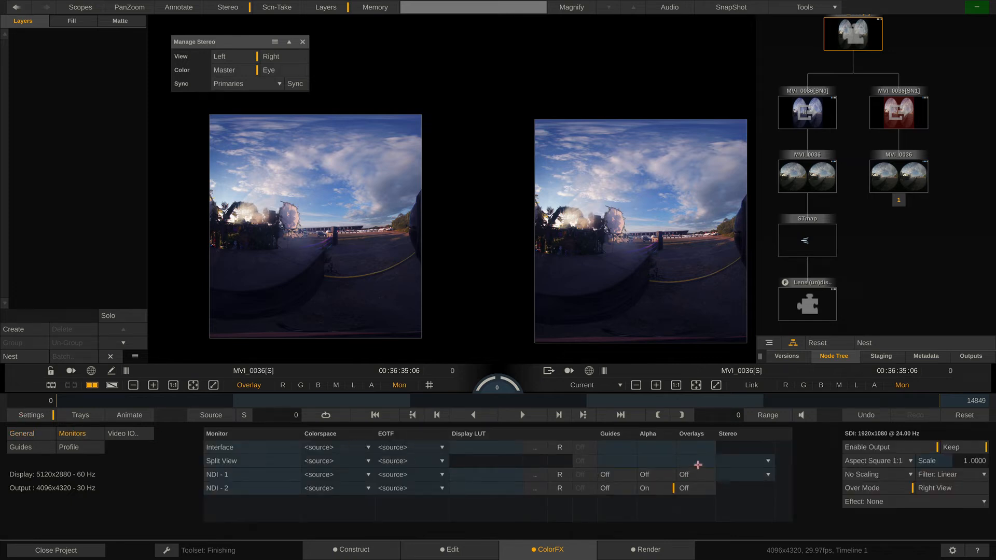
{"action": "left_click", "coordinate": [767, 461]}
{"action": "left_click", "coordinate": [768, 415]}
{"action": "left_click", "coordinate": [767, 463]}
{"action": "left_click", "coordinate": [767, 471]}
Try the Side by Side and Difference modes on the Split View monitor, choose Anaglyph, and close the monitor settings.
{"action": "left_click", "coordinate": [766, 460]}
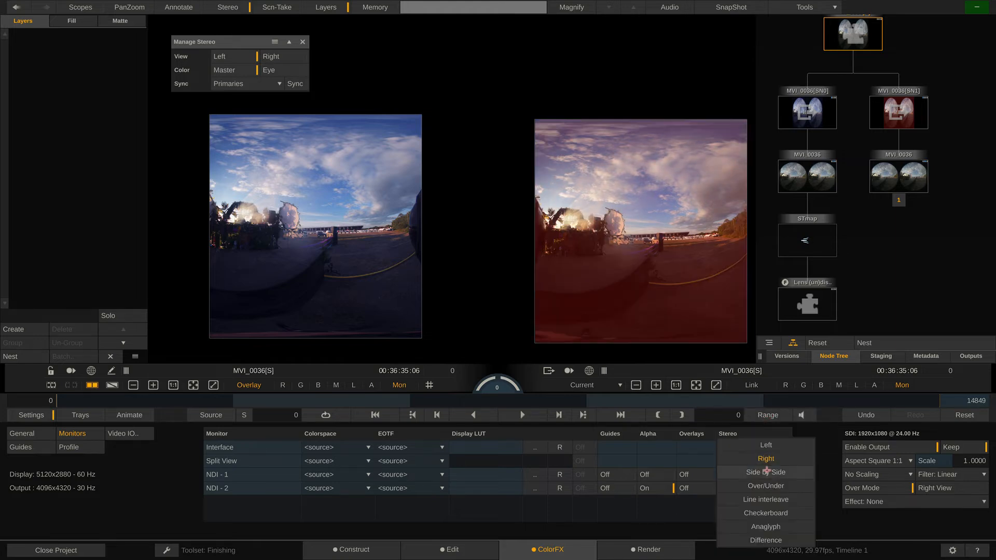
{"action": "left_click", "coordinate": [768, 470]}
{"action": "left_click", "coordinate": [768, 460]}
{"action": "left_click", "coordinate": [765, 540]}
{"action": "left_click", "coordinate": [768, 460]}
{"action": "left_click", "coordinate": [768, 449]}
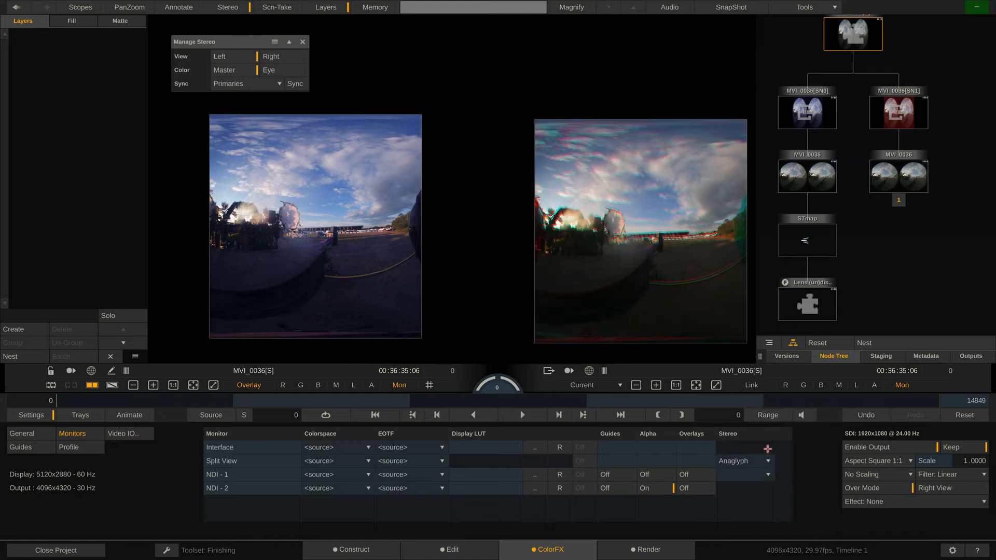
{"action": "left_click", "coordinate": [48, 417]}
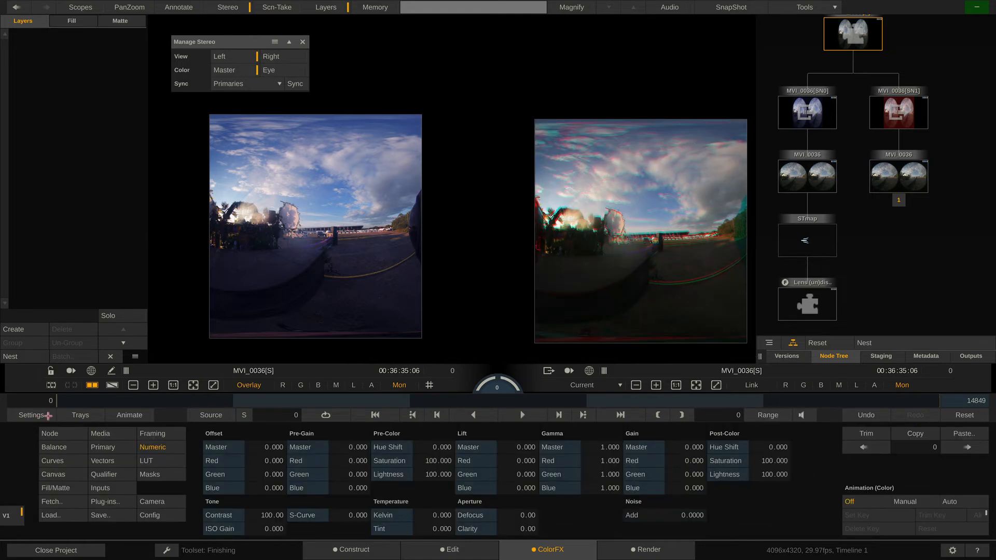
Show the stereo node's Framing settings and enlarge the anaglyph image for judging alignment.
{"action": "left_click", "coordinate": [155, 435]}
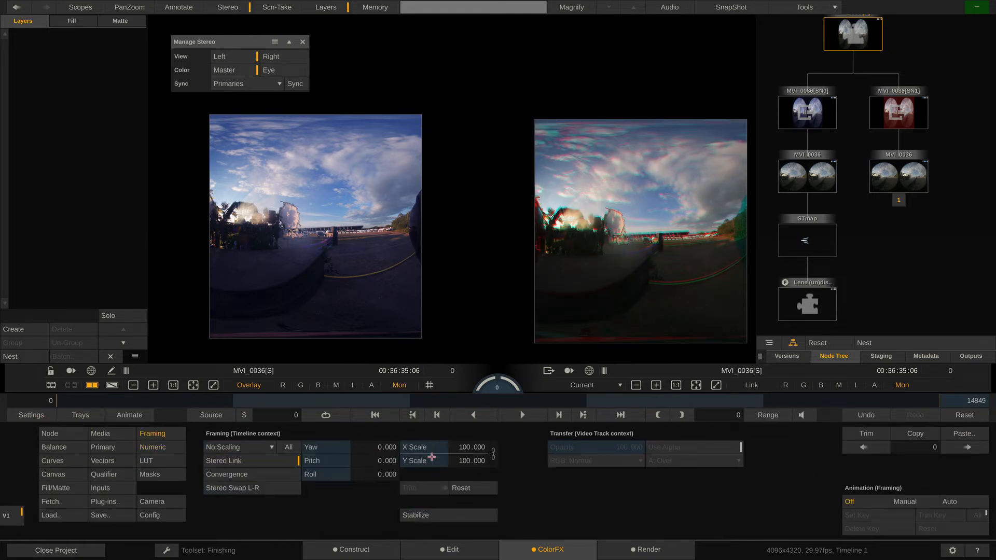
{"action": "scroll", "coordinate": [608, 249], "scroll_direction": "up", "scroll_amount": 2}
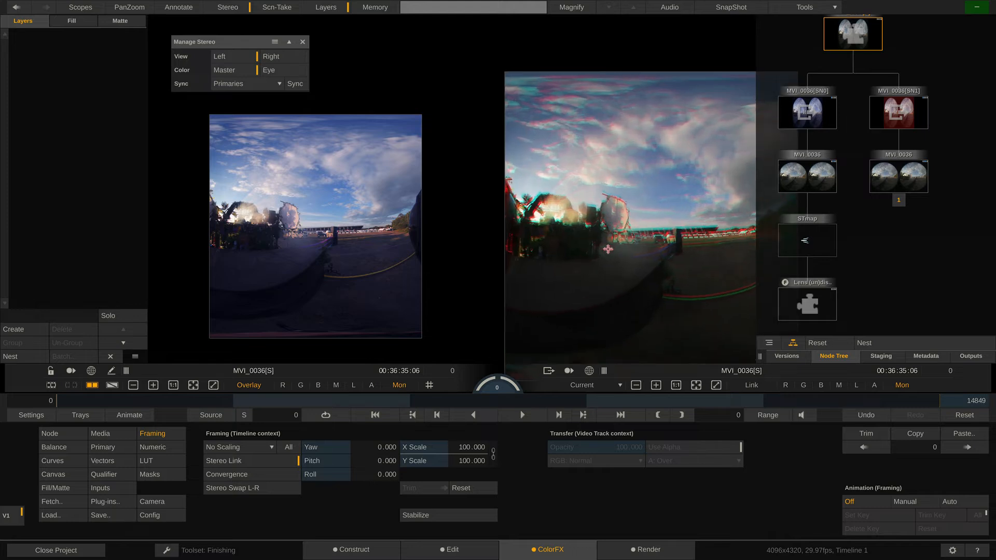
{"action": "left_click_drag", "start_coordinate": [608, 249], "coordinate": [608, 212]}
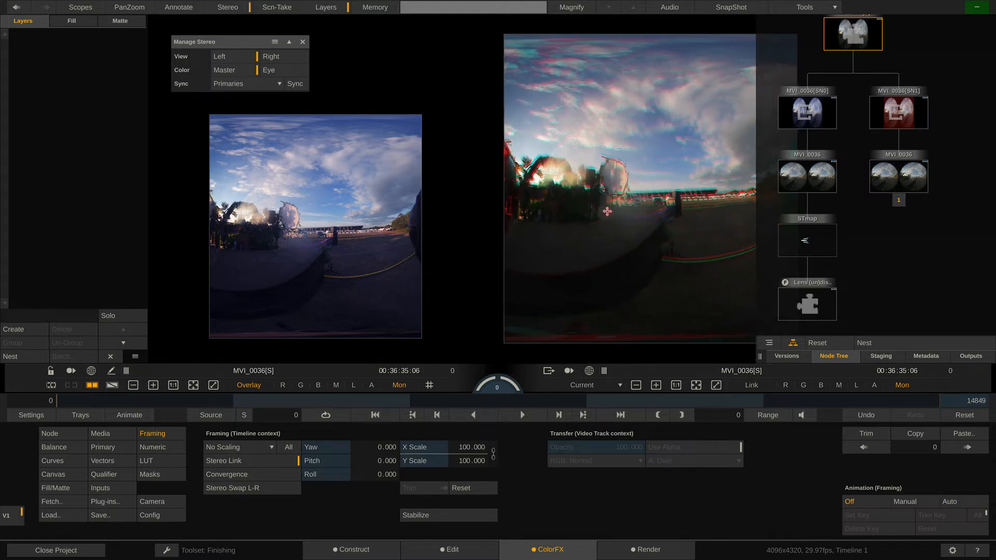
Try a Yaw shift on both eyes with Stereo Link on, and set Yaw back to 0.
{"action": "left_click_drag", "start_coordinate": [385, 450], "coordinate": [382, 449]}
{"action": "left_click", "coordinate": [385, 447]}
{"action": "type", "text": "0"}
{"action": "key", "text": "Return"}
Enable Convergence with a Yaw of about 0.557, and compare the framing of the two eye nodes.
{"action": "left_click", "coordinate": [259, 471]}
{"action": "left_click_drag", "start_coordinate": [385, 448], "coordinate": [385, 446]}
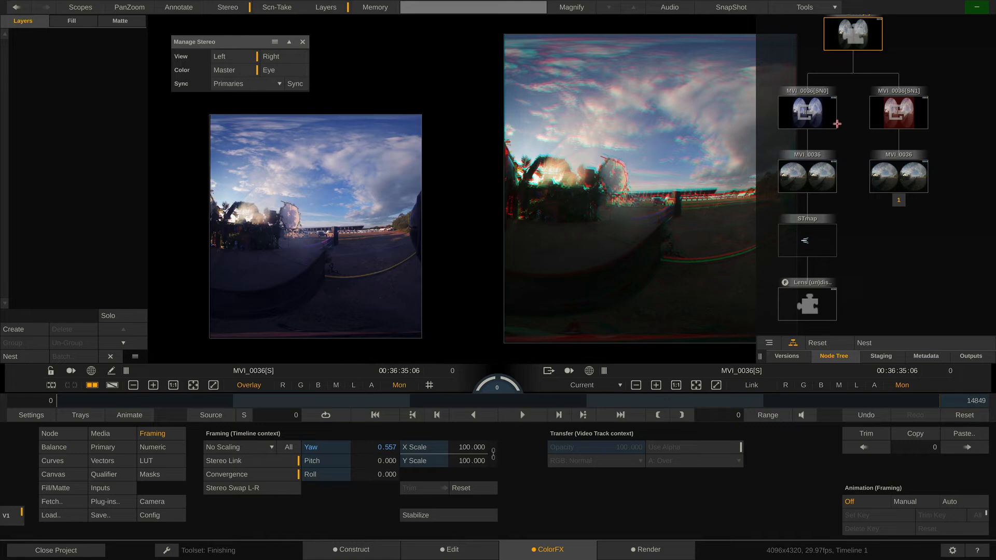
{"action": "double_click", "coordinate": [835, 124]}
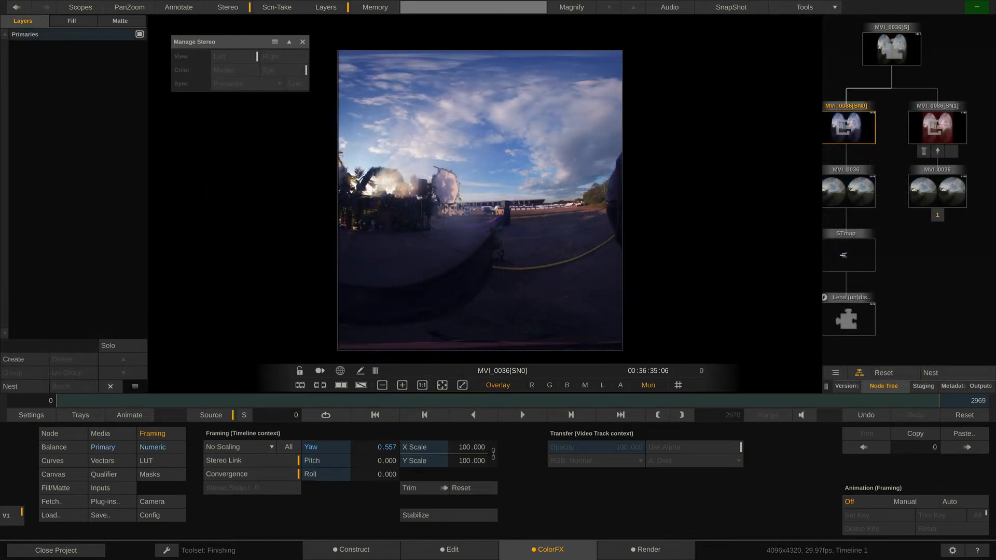
{"action": "left_click", "coordinate": [944, 124]}
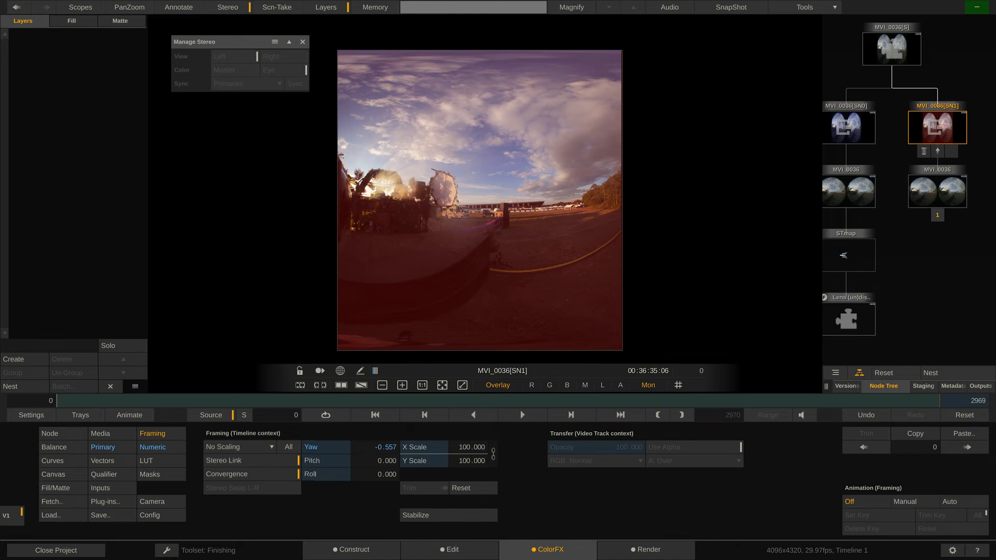
{"action": "left_click", "coordinate": [892, 49]}
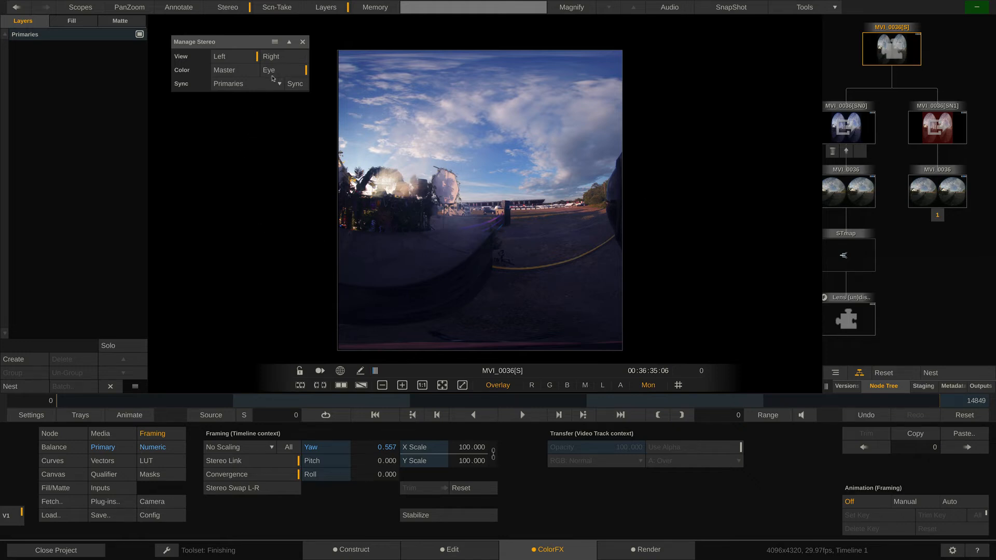
Add a new layer to the left eye and apply the Vector Paint effect to it.
{"action": "left_click", "coordinate": [16, 359]}
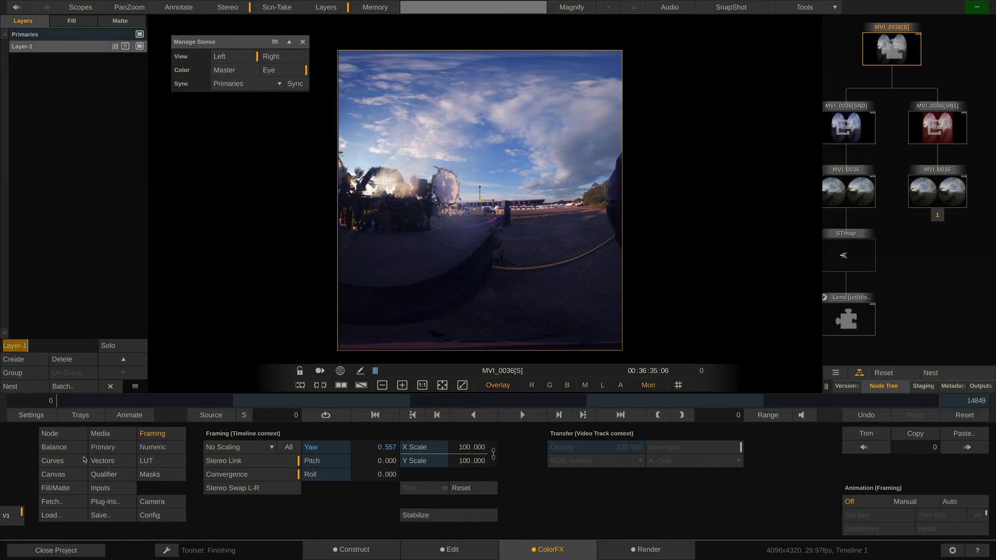
{"action": "left_click", "coordinate": [110, 506]}
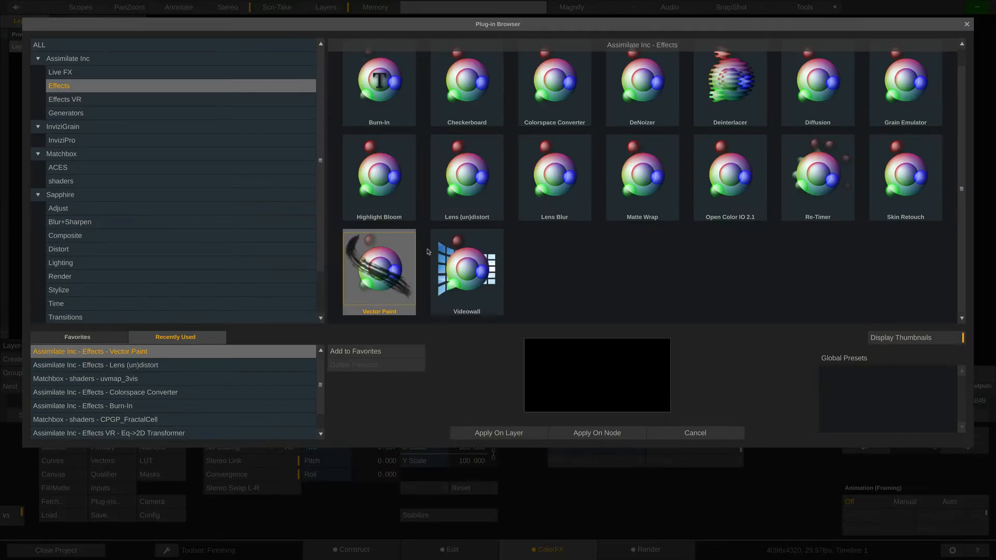
{"action": "double_click", "coordinate": [379, 281]}
Choose a 100% soft brush with size 90 and set the paint mode to Clone.
{"action": "left_click", "coordinate": [372, 455]}
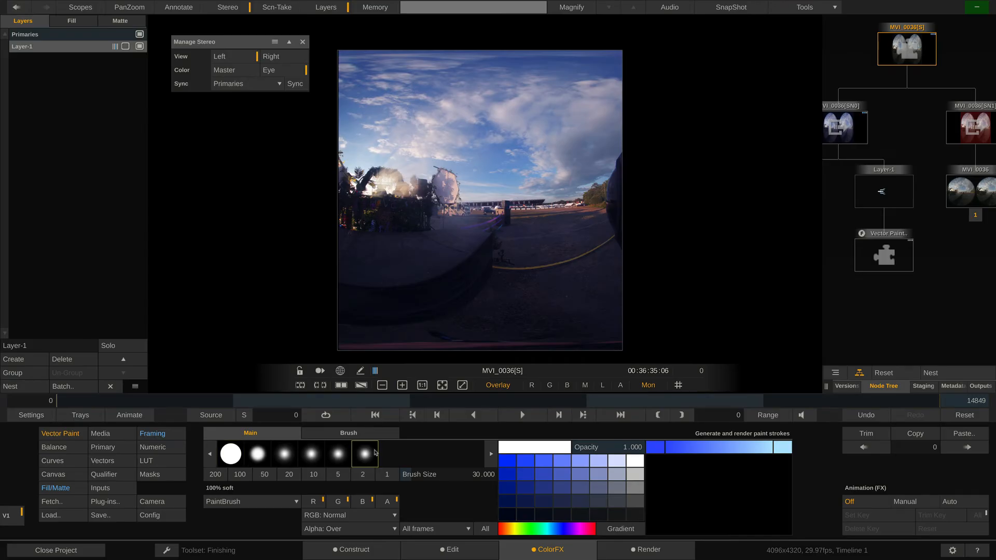
{"action": "left_click", "coordinate": [471, 478]}
{"action": "key", "text": "Return"}
{"action": "left_click", "coordinate": [261, 502]}
{"action": "left_click", "coordinate": [282, 506]}
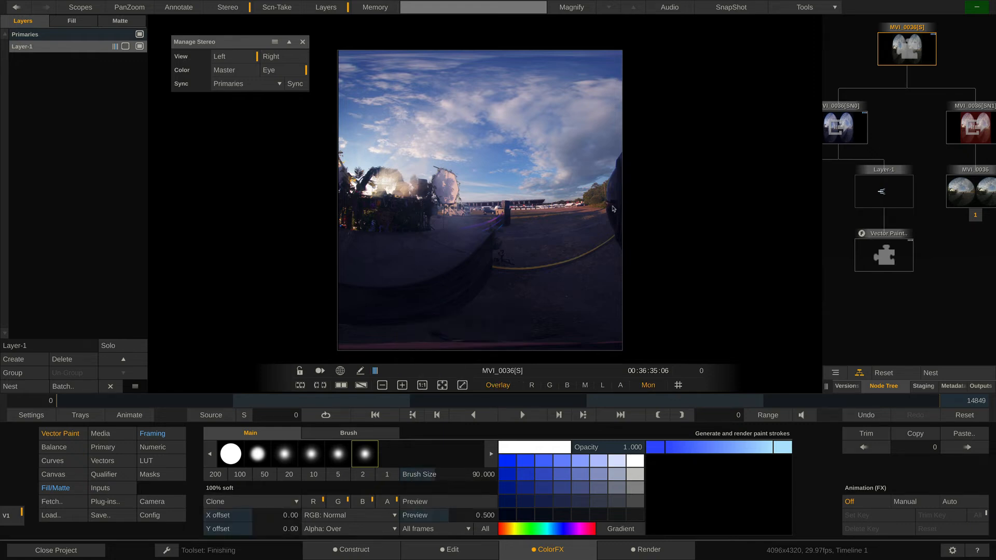
Clone scenery over the dark object at the image's right edge with an X offset of about -262, and delete the paint layer.
{"action": "scroll", "coordinate": [613, 209], "scroll_direction": "up", "scroll_amount": 3}
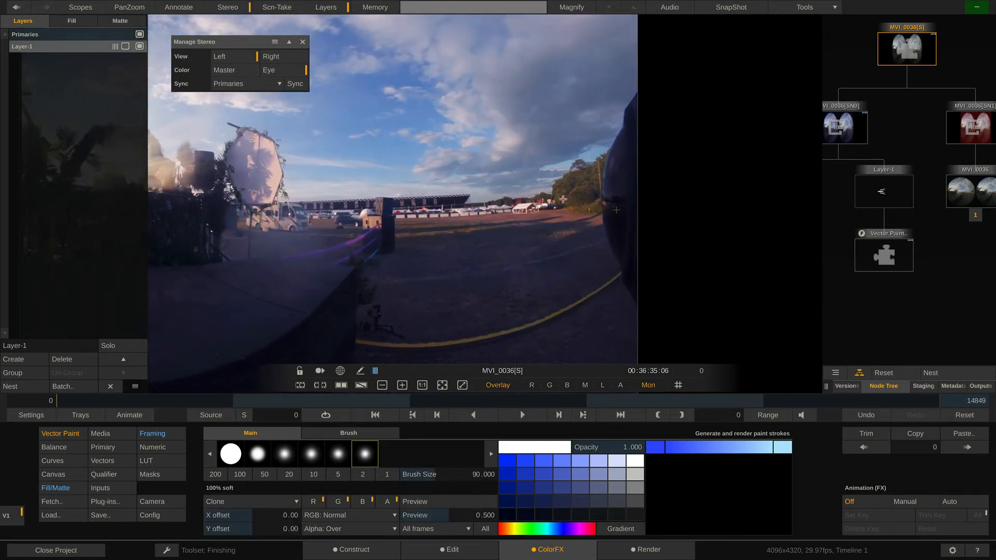
{"action": "mouse_move", "coordinate": [569, 194]}
{"action": "left_mouse_down"}
{"action": "mouse_move", "coordinate": [608, 195]}
{"action": "mouse_move", "coordinate": [616, 236]}
{"action": "mouse_move", "coordinate": [621, 132]}
{"action": "mouse_move", "coordinate": [615, 258]}
{"action": "mouse_move", "coordinate": [631, 288]}
{"action": "mouse_move", "coordinate": [625, 181]}
{"action": "mouse_move", "coordinate": [623, 233]}
{"action": "mouse_move", "coordinate": [634, 96]}
{"action": "mouse_move", "coordinate": [626, 121]}
{"action": "mouse_move", "coordinate": [636, 128]}
{"action": "mouse_move", "coordinate": [636, 223]}
{"action": "mouse_move", "coordinate": [636, 178]}
{"action": "mouse_move", "coordinate": [614, 152]}
{"action": "left_mouse_up"}
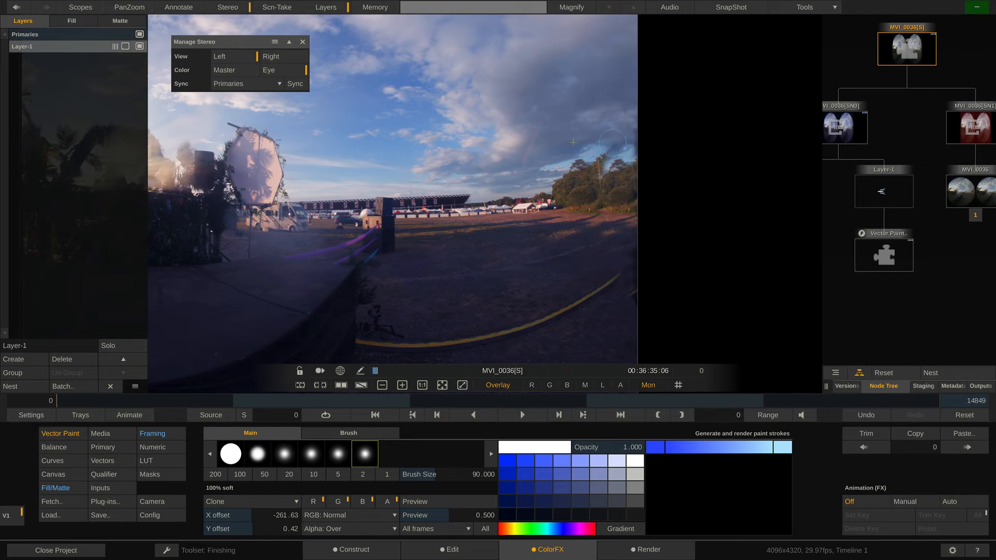
{"action": "left_click", "coordinate": [64, 359]}
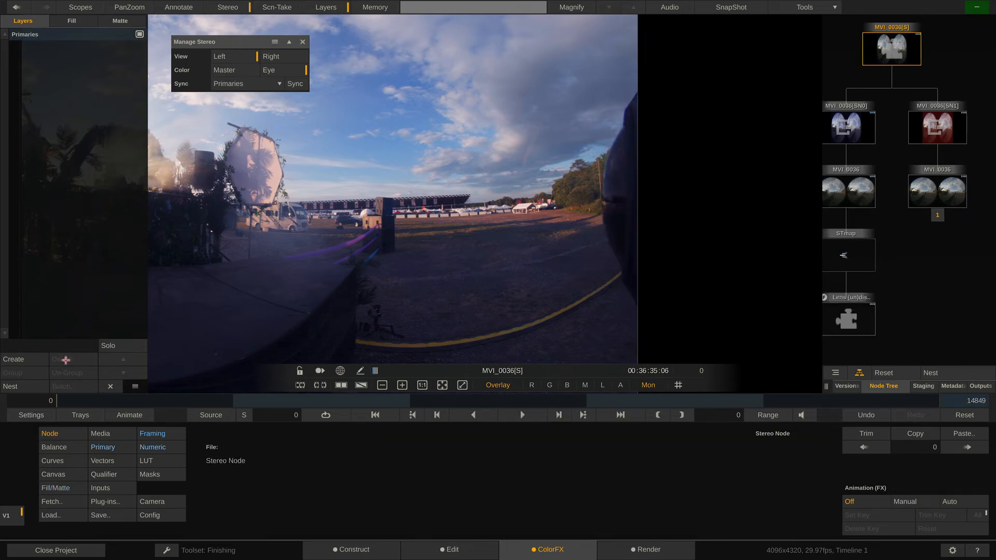
Set the stereo clip's framing to a linked X and Y Scale of 120 so the dark edge object is cropped out.
{"action": "left_click_drag", "start_coordinate": [259, 265], "coordinate": [659, 265]}
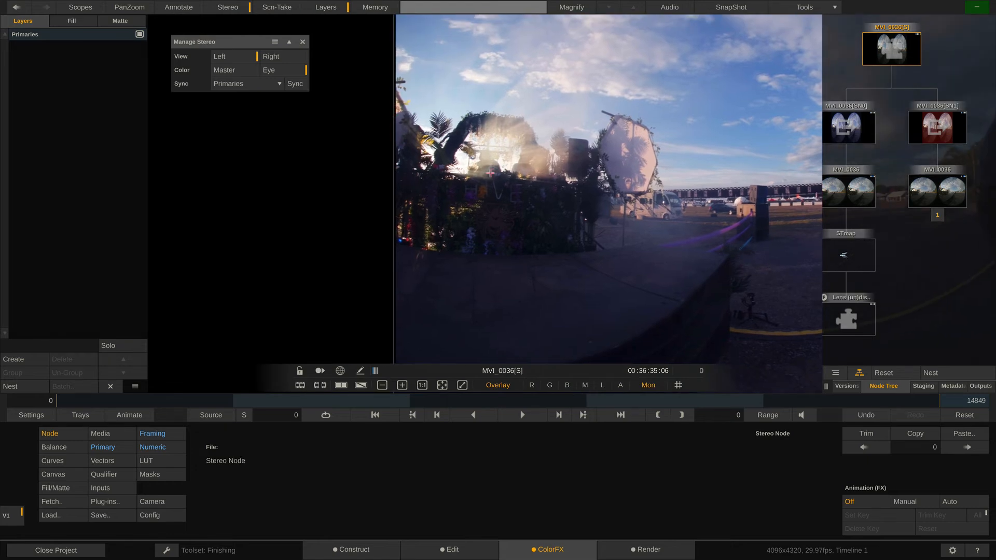
{"action": "scroll", "coordinate": [511, 174], "scroll_direction": "down", "scroll_amount": 3}
{"action": "scroll", "coordinate": [511, 175], "scroll_direction": "down", "scroll_amount": 2}
{"action": "left_click_drag", "start_coordinate": [549, 158], "coordinate": [438, 182]}
{"action": "left_click", "coordinate": [165, 434]}
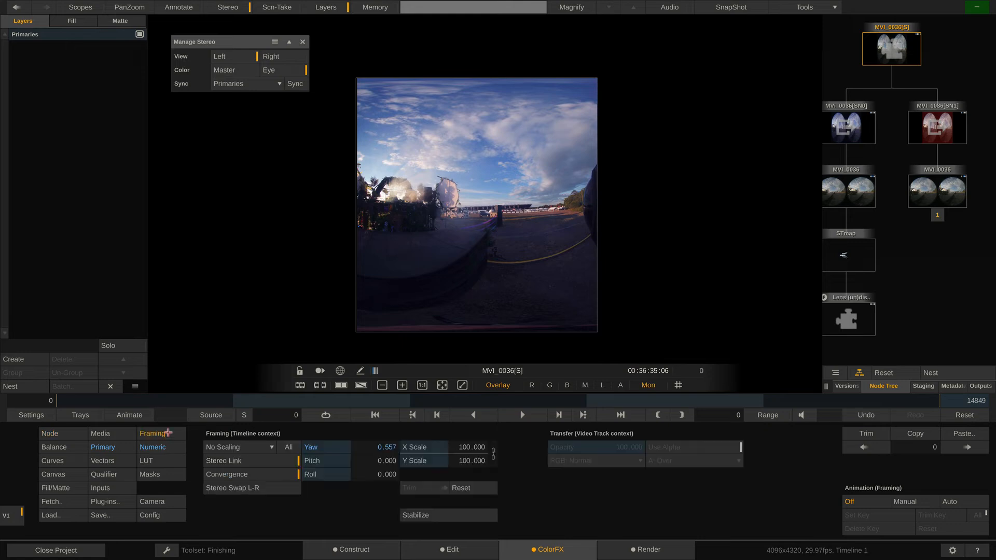
{"action": "left_click", "coordinate": [459, 448]}
{"action": "key", "text": "Return"}
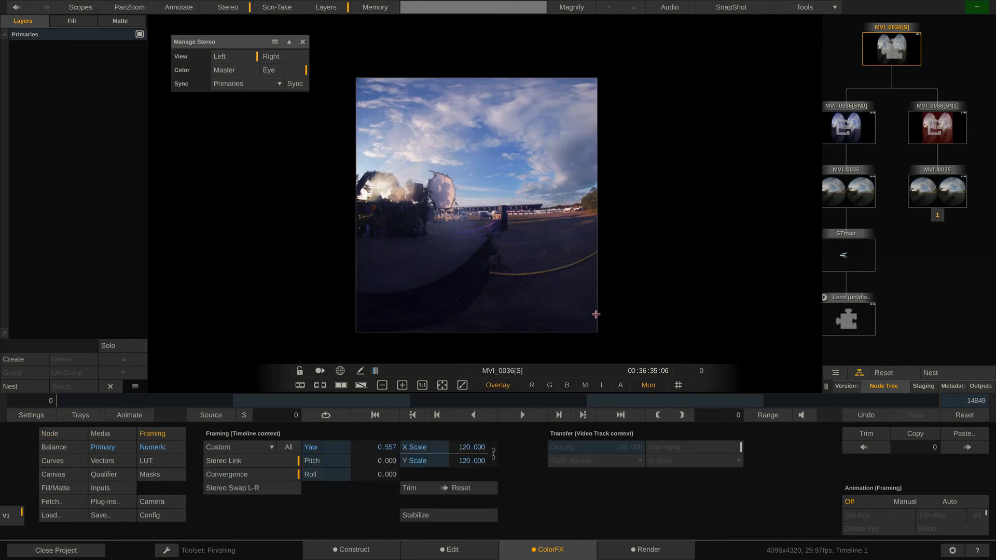
Delete the ProRes Encoder and the Transform output with its H264/H265 Encoder from Timeline 1's render output tree.
{"action": "left_click", "coordinate": [639, 551]}
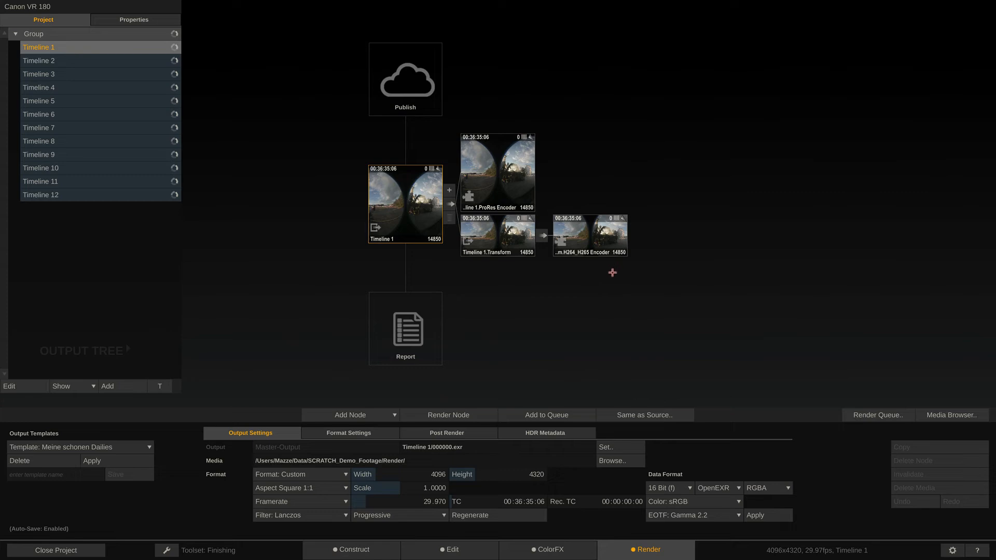
{"action": "left_click", "coordinate": [501, 175]}
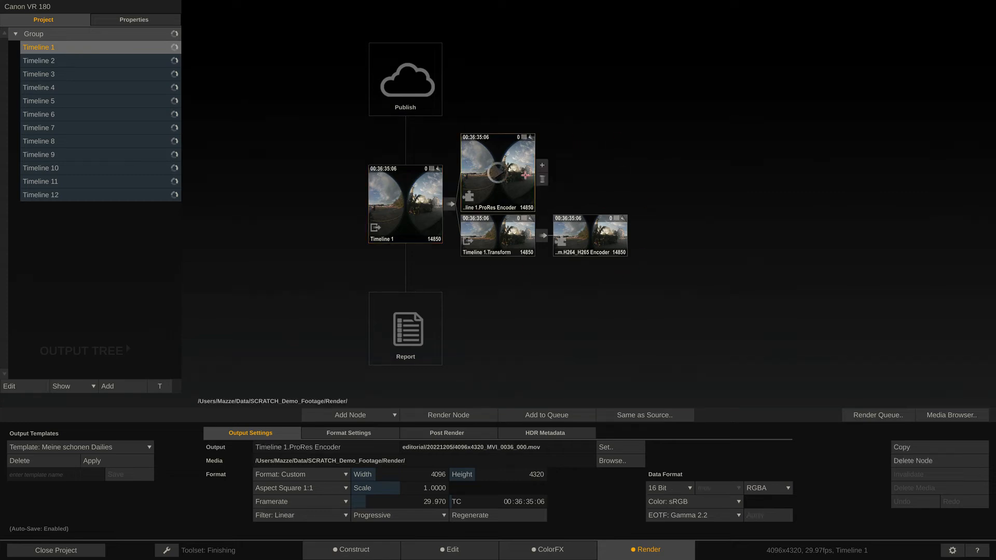
{"action": "left_click", "coordinate": [542, 179]}
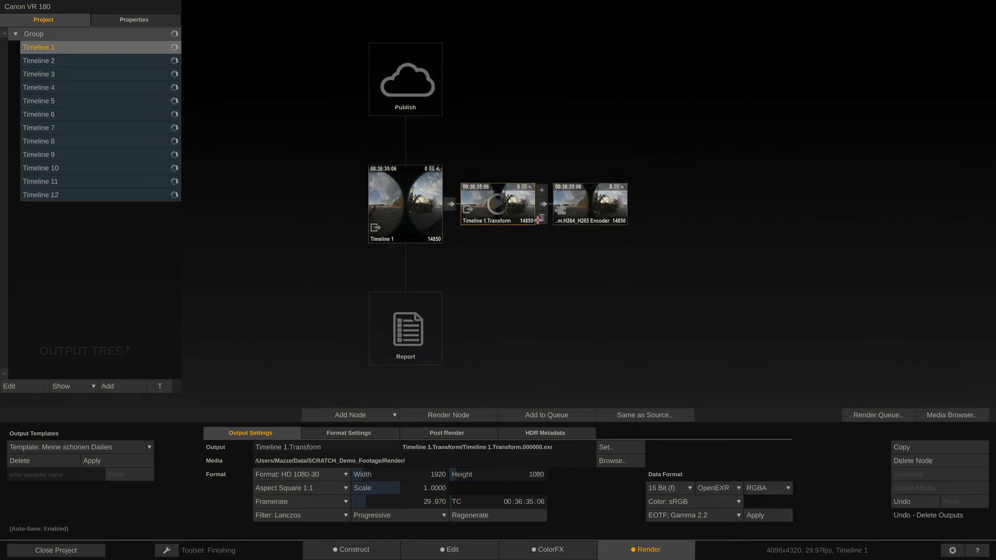
{"action": "left_click", "coordinate": [538, 220]}
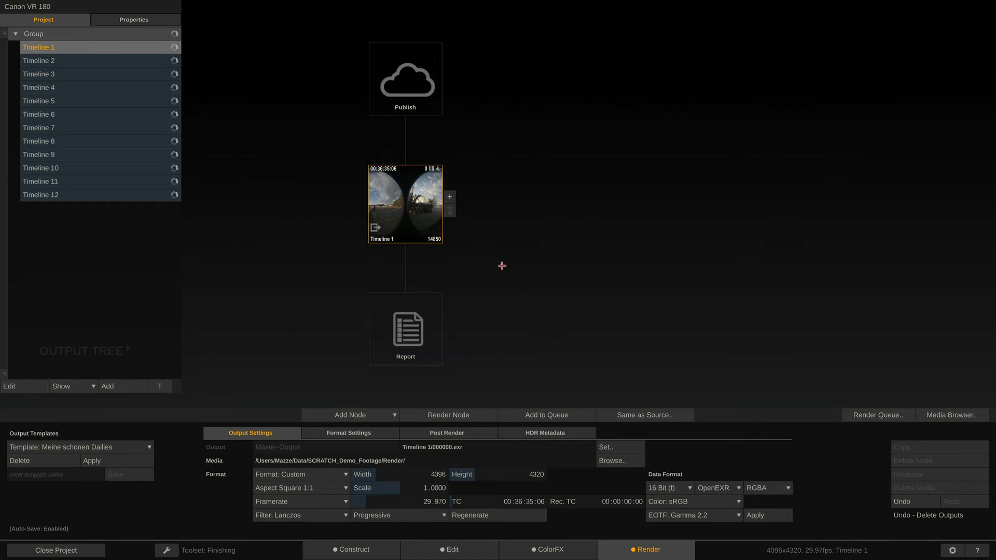
Add a Stereo Generator node to the Timeline 1 output with its stereo pattern set to Left.
{"action": "left_click", "coordinate": [450, 196]}
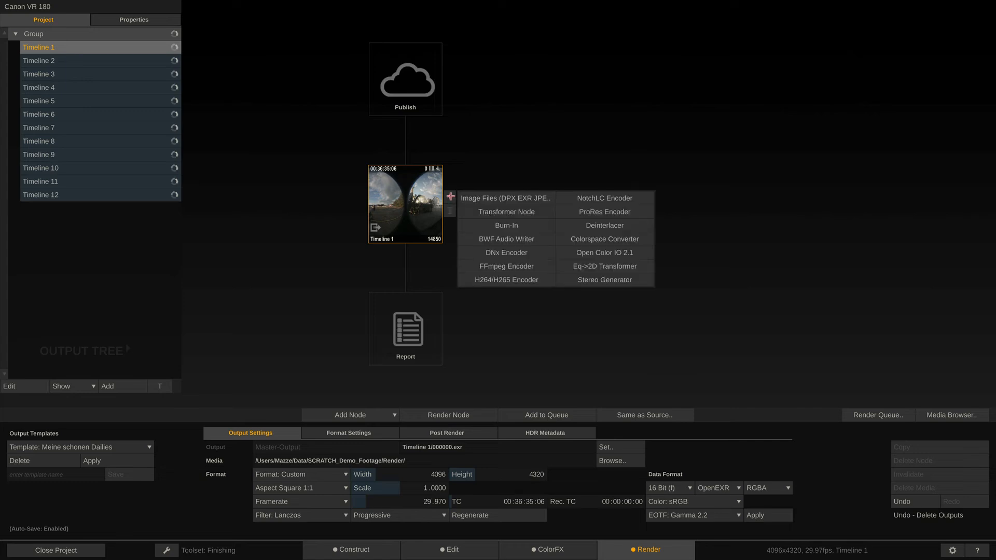
{"action": "left_click", "coordinate": [607, 278]}
{"action": "left_click", "coordinate": [336, 435]}
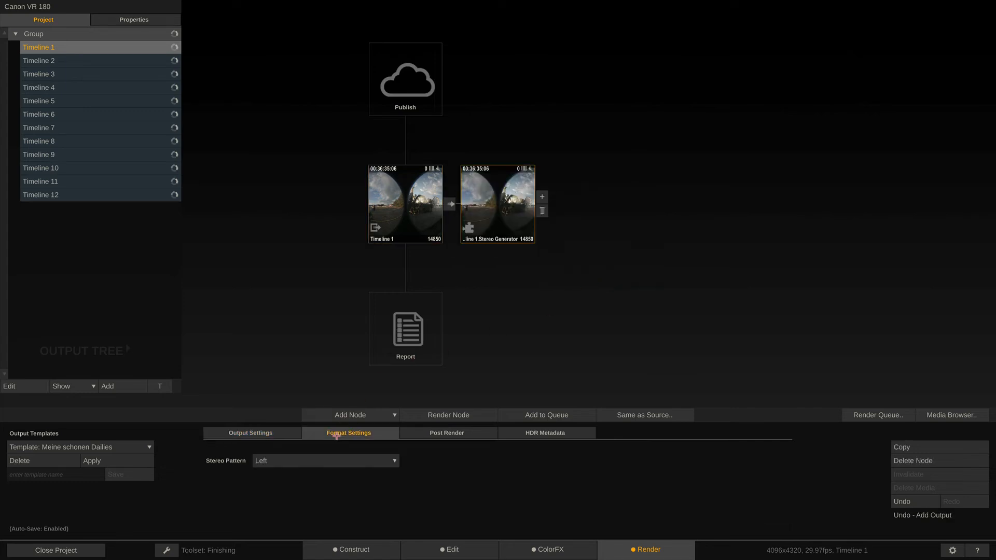
{"action": "left_click", "coordinate": [334, 463]}
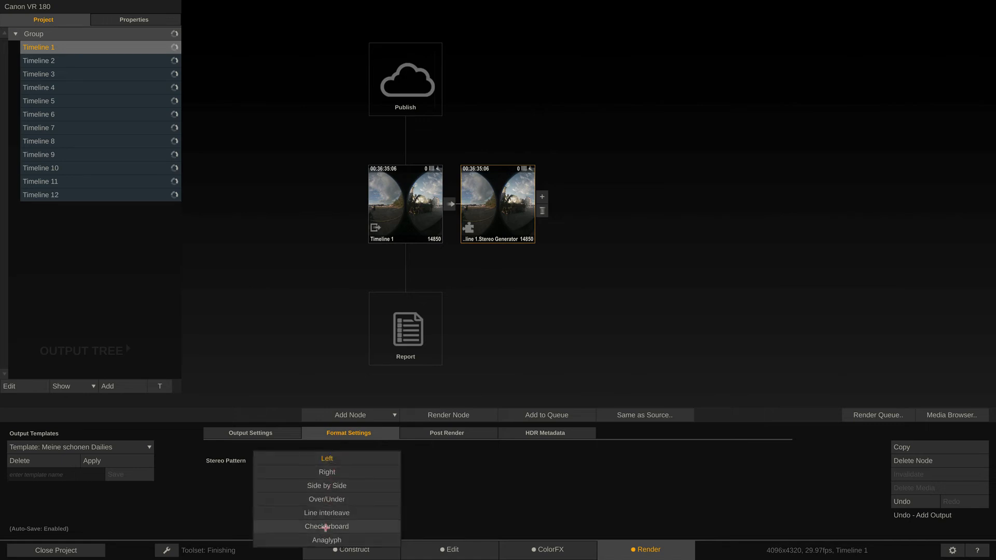
{"action": "left_click", "coordinate": [339, 459]}
Add a second Stereo Generator node to the Timeline 1 output and set its stereo pattern to Right.
{"action": "left_click", "coordinate": [418, 203]}
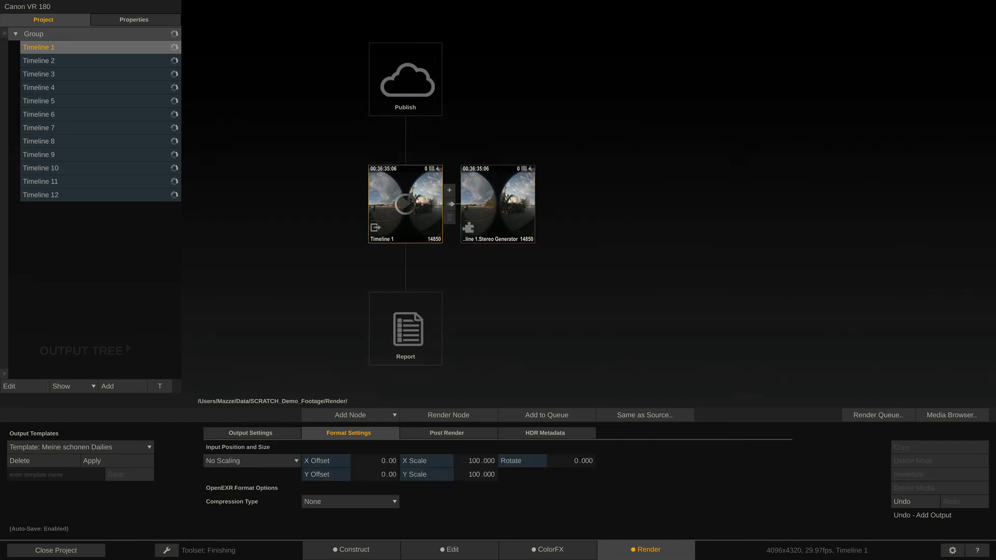
{"action": "left_click", "coordinate": [449, 190]}
{"action": "left_click", "coordinate": [585, 274]}
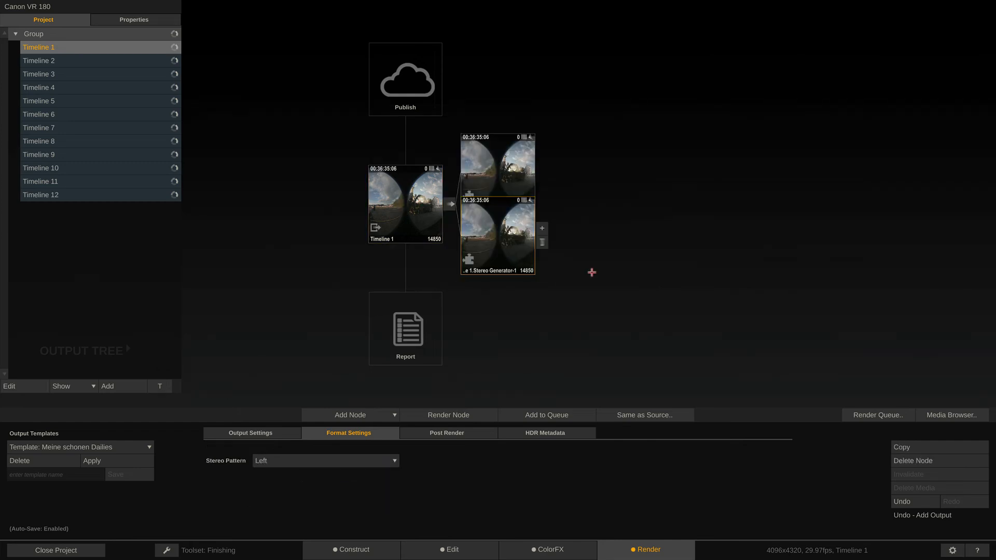
{"action": "left_click", "coordinate": [357, 459]}
{"action": "left_click", "coordinate": [347, 472]}
Attach a ProRes Encoder to each of the two Stereo Generator nodes.
{"action": "left_click", "coordinate": [543, 228]}
{"action": "left_click", "coordinate": [697, 243]}
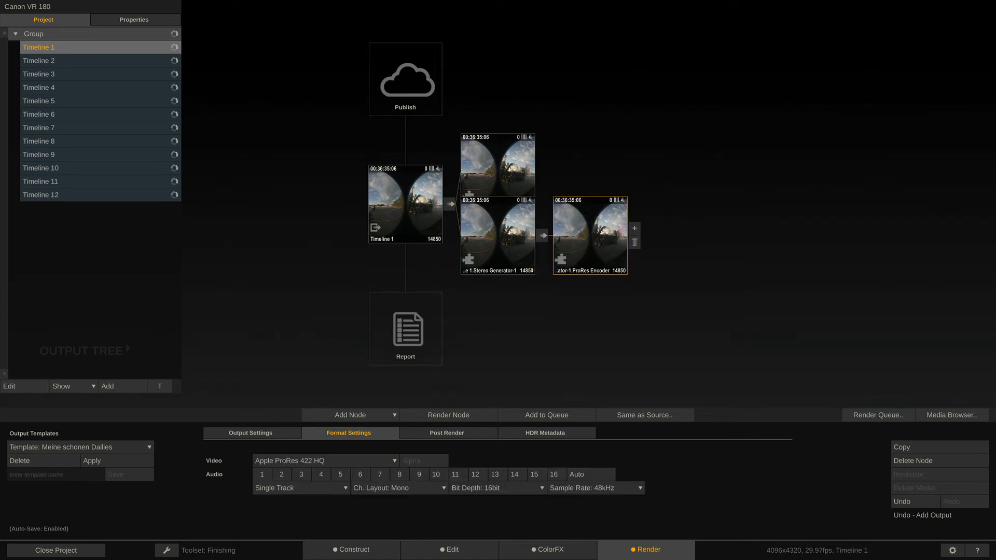
{"action": "left_click", "coordinate": [498, 172]}
{"action": "left_click", "coordinate": [543, 165]}
{"action": "left_click", "coordinate": [696, 182]}
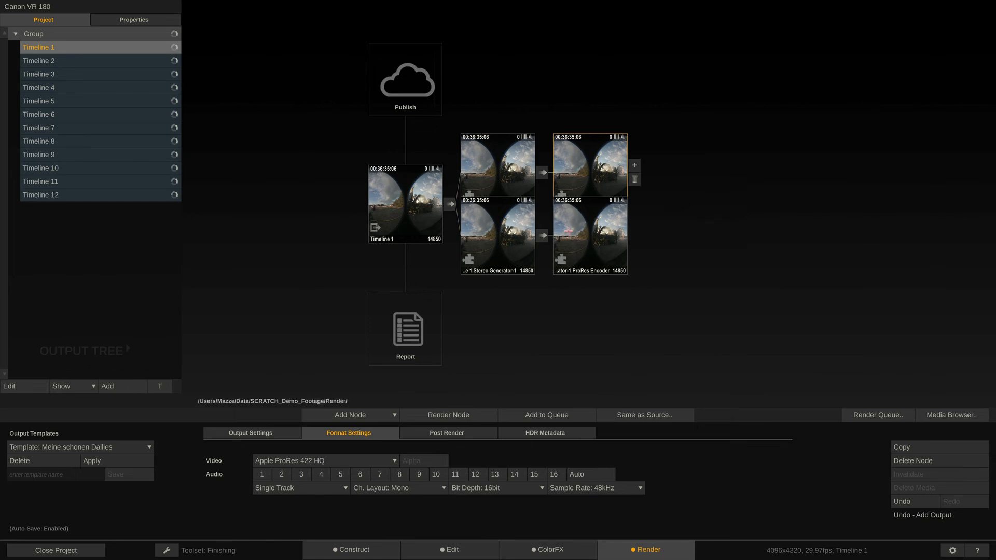
Delete both Stereo Generator branches together with their ProRes encoders.
{"action": "left_click", "coordinate": [497, 236]}
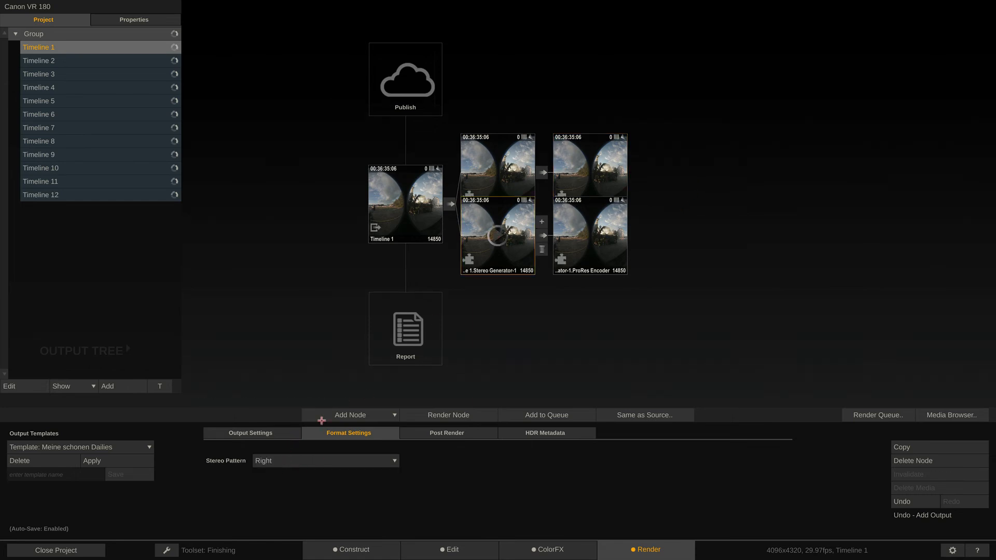
{"action": "left_click", "coordinate": [539, 254]}
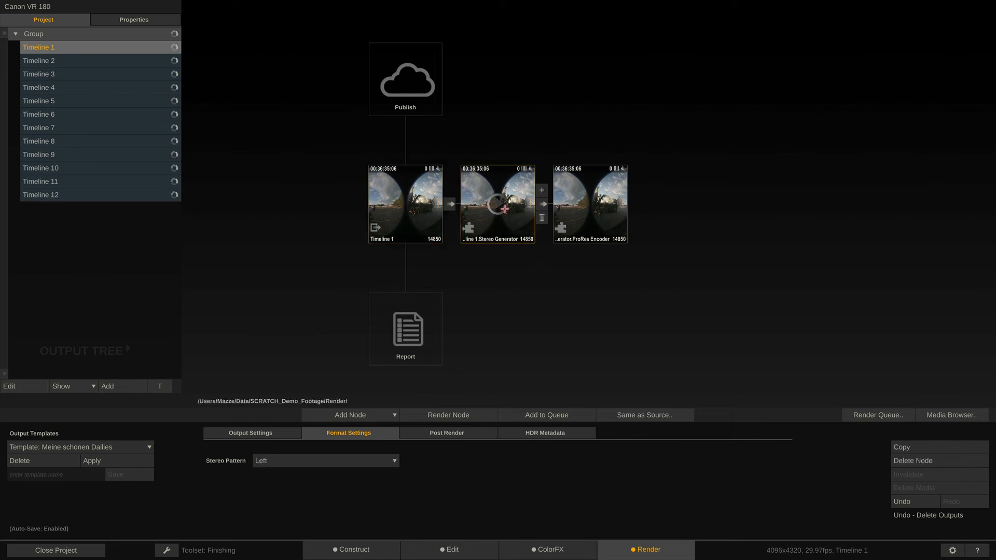
{"action": "left_click", "coordinate": [540, 216]}
Add a single Stereo Generator to the Timeline 1 output, open it in the ColorFX viewer and close the Manage Stereo controls.
{"action": "left_click", "coordinate": [449, 197]}
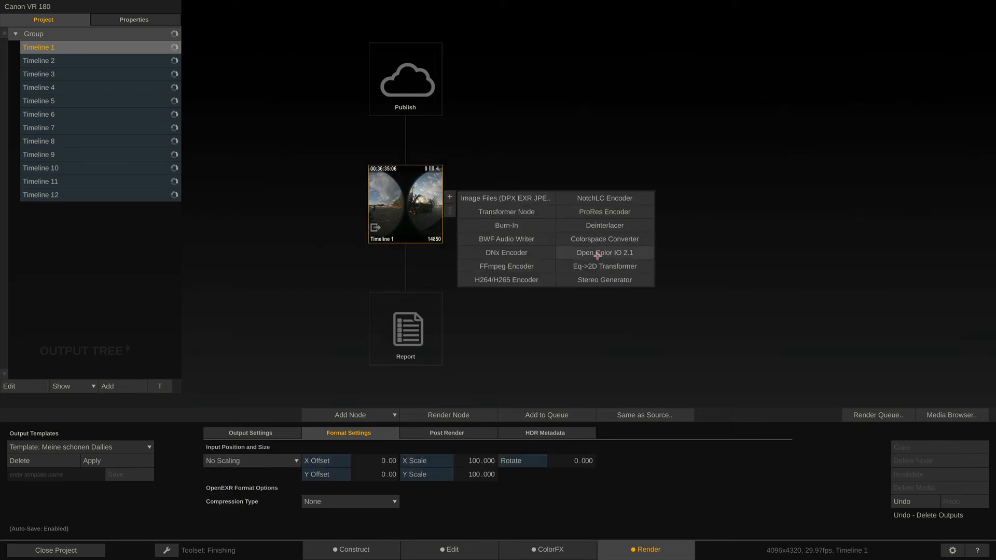
{"action": "left_click", "coordinate": [589, 276]}
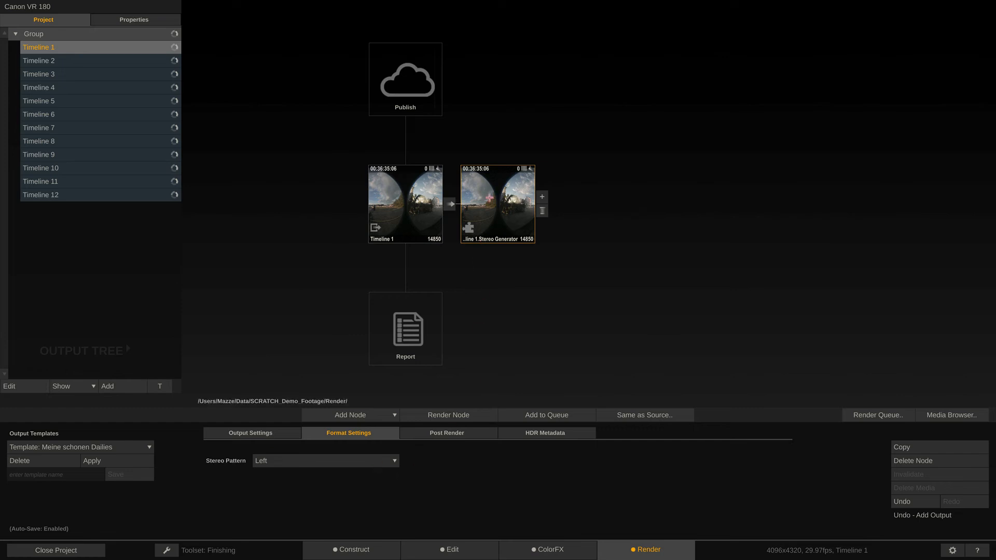
{"action": "double_click", "coordinate": [495, 203]}
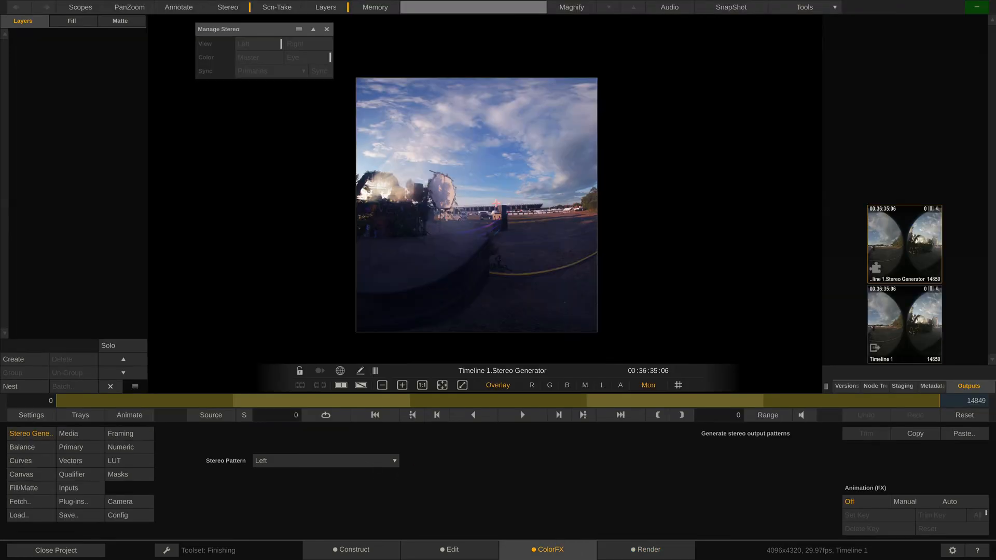
{"action": "left_click", "coordinate": [327, 30]}
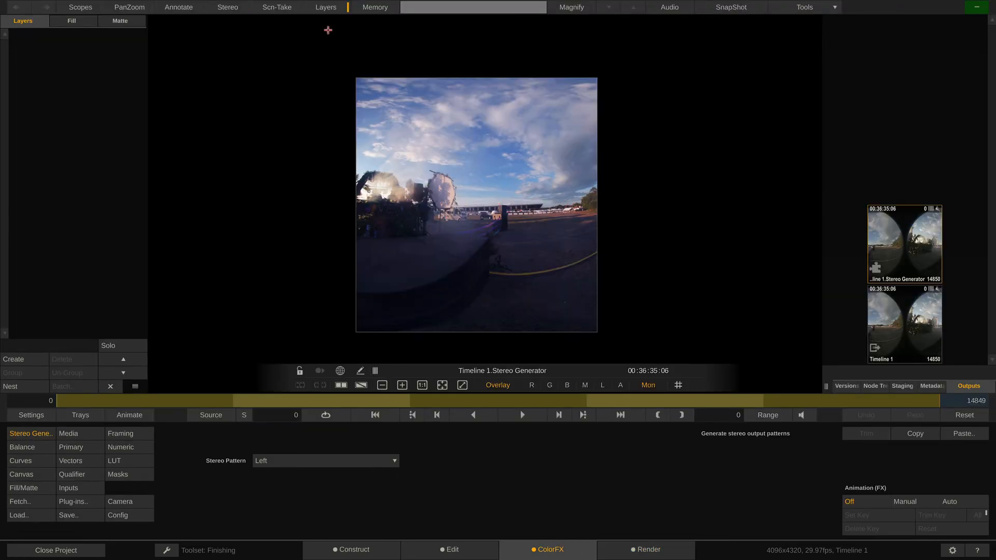
{"action": "scroll", "coordinate": [465, 199], "scroll_direction": "up", "scroll_amount": 2}
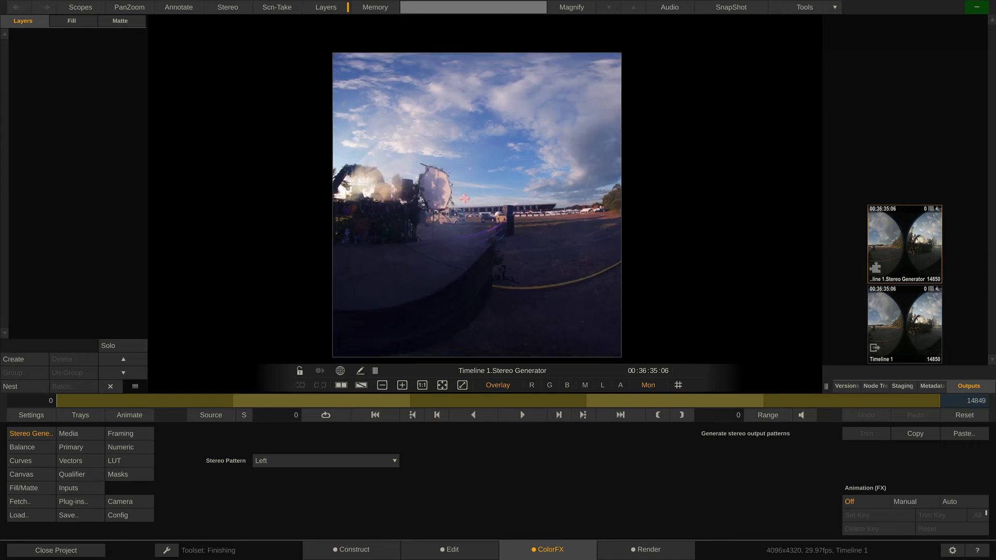
{"action": "left_click_drag", "start_coordinate": [461, 213], "coordinate": [461, 193]}
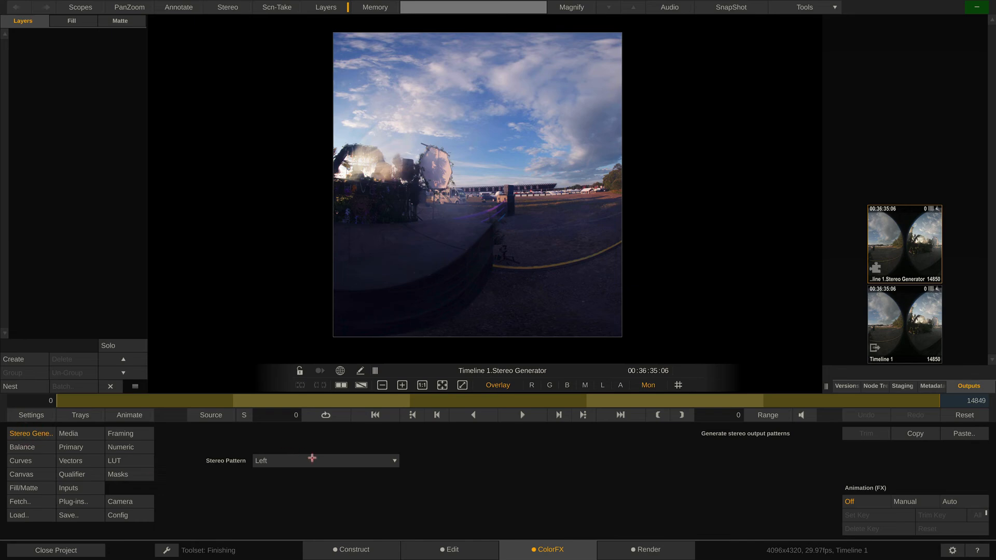
Preview the Right, Side by Side, Over/Under, Line interleave, Checkerboard and Anaglyph stereo patterns in turn.
{"action": "left_click", "coordinate": [312, 458]}
{"action": "left_click", "coordinate": [315, 472]}
{"action": "left_click", "coordinate": [319, 460]}
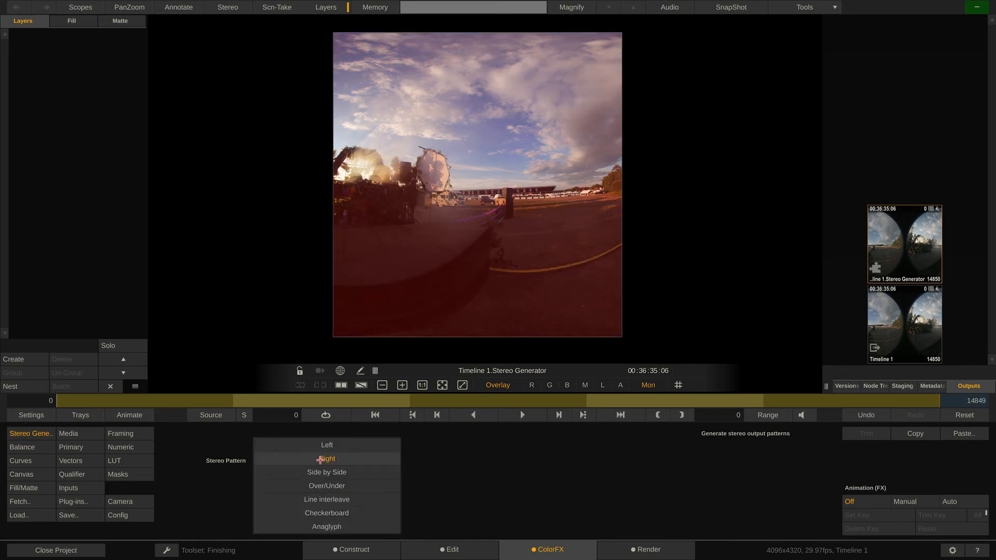
{"action": "left_click", "coordinate": [321, 472]}
{"action": "left_click", "coordinate": [321, 472]}
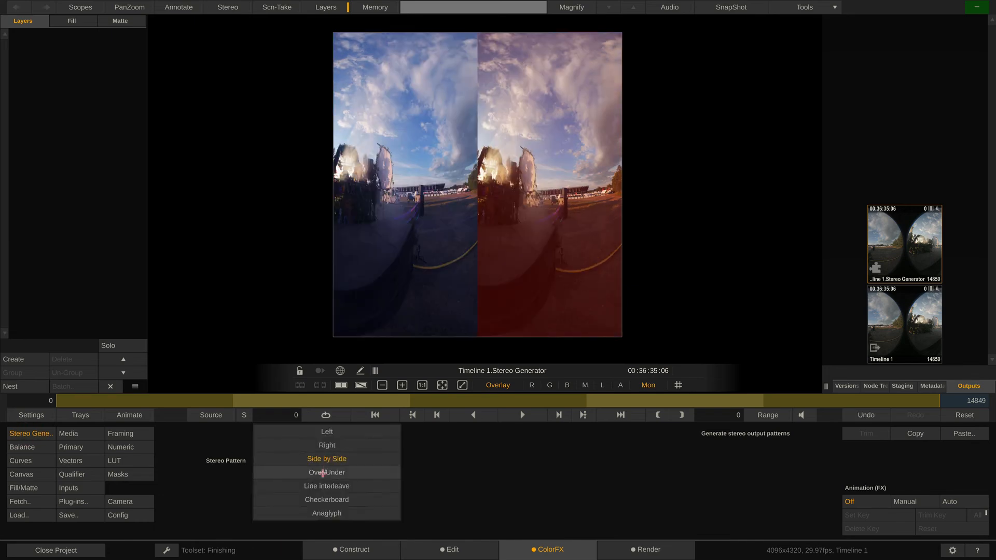
{"action": "left_click", "coordinate": [322, 474]}
{"action": "left_click", "coordinate": [322, 472]}
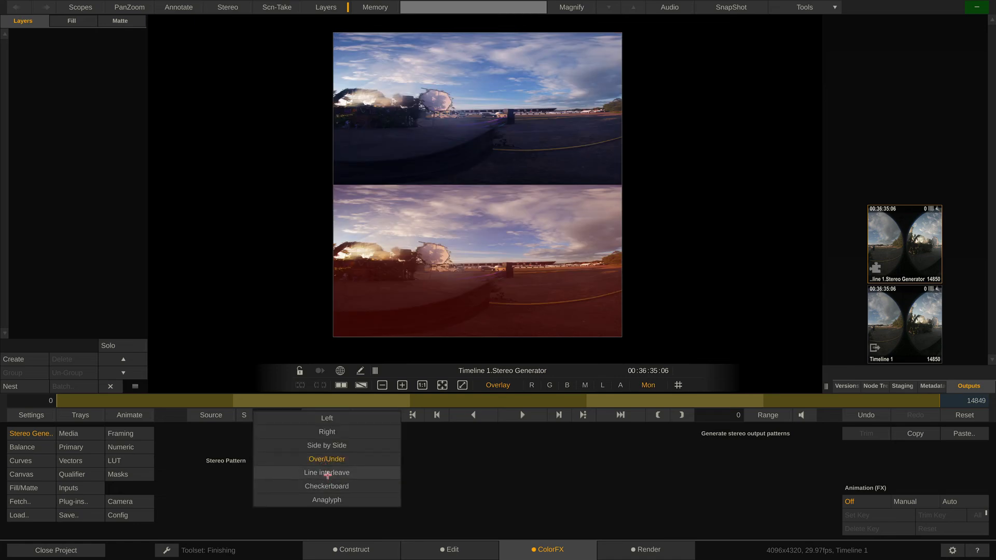
{"action": "left_click", "coordinate": [328, 473]}
{"action": "left_click", "coordinate": [336, 459]}
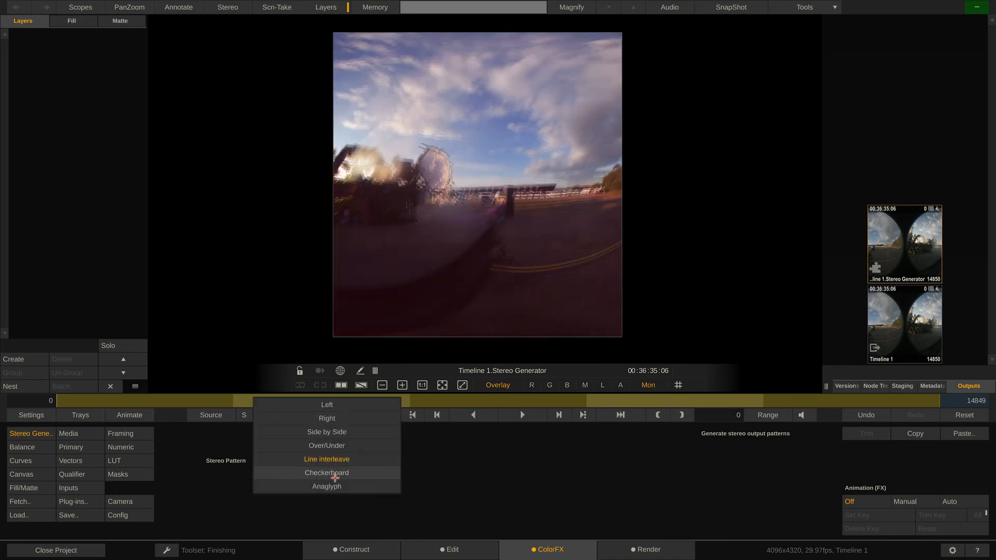
{"action": "left_click", "coordinate": [336, 476]}
{"action": "left_click", "coordinate": [338, 458]}
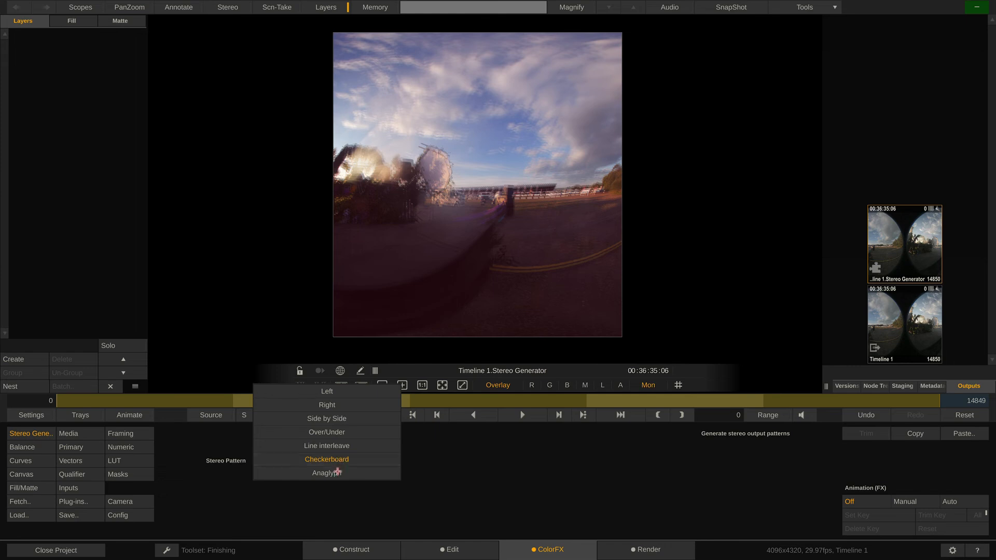
{"action": "left_click", "coordinate": [338, 473]}
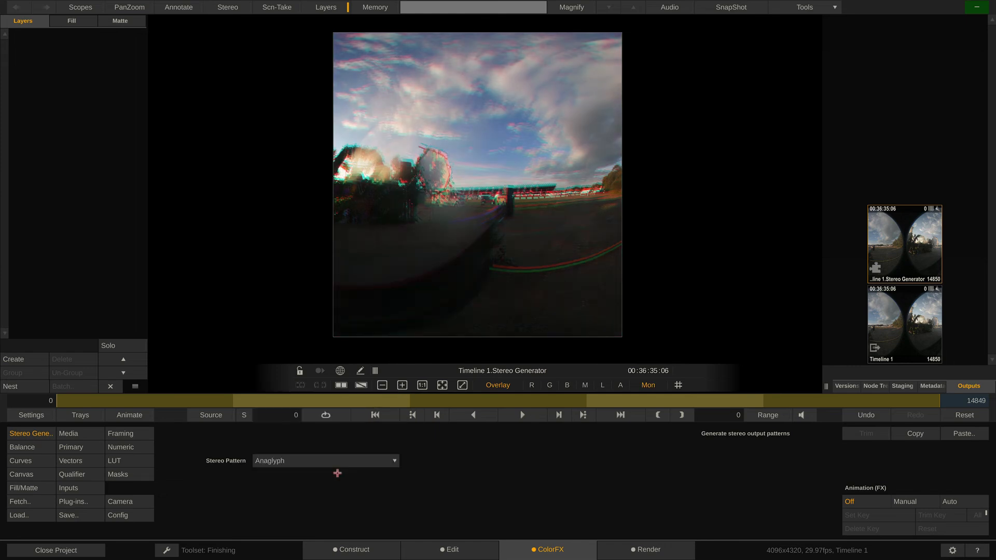
Set the Stereo Generator's pattern to Side by Side and show its media format settings.
{"action": "left_click", "coordinate": [344, 463]}
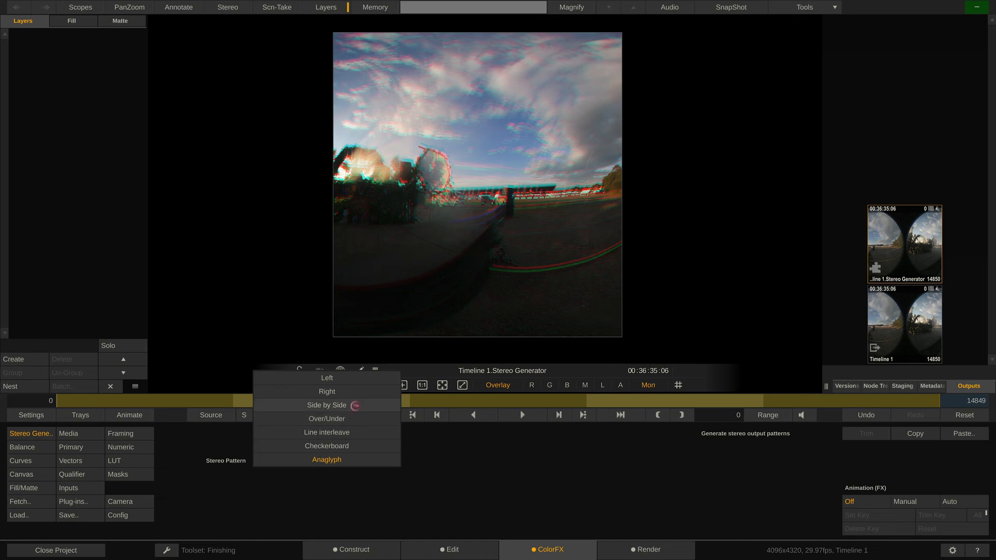
{"action": "left_click", "coordinate": [355, 405]}
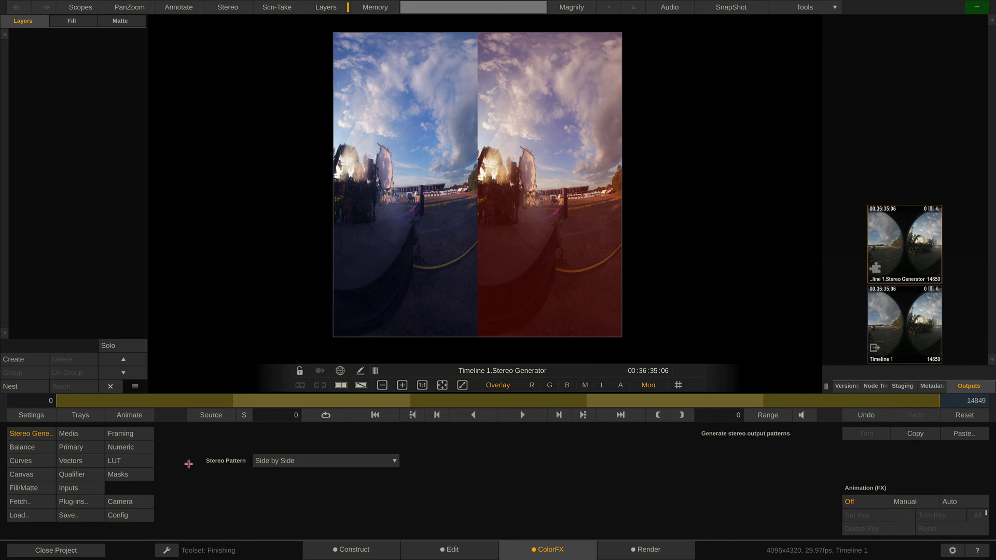
{"action": "left_click", "coordinate": [89, 433]}
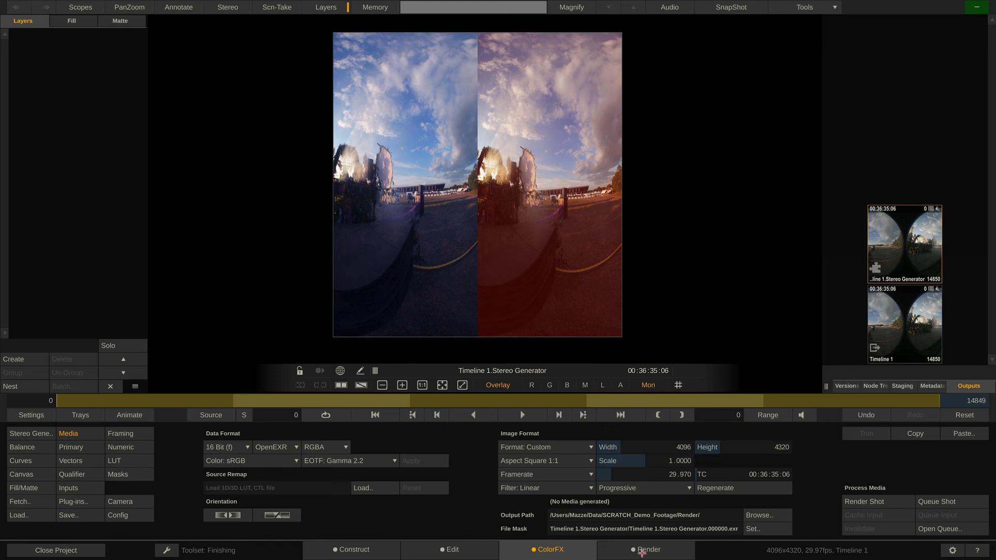
Double the Stereo Generator's output width to 8192 and open the node in the viewer to inspect the side-by-side image.
{"action": "left_click", "coordinate": [643, 551]}
{"action": "left_click", "coordinate": [261, 433]}
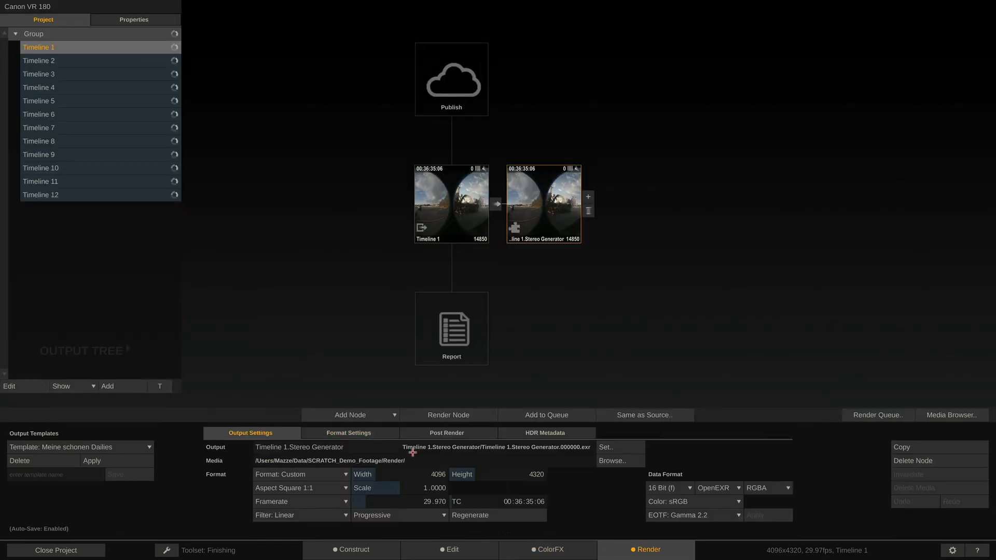
{"action": "left_click", "coordinate": [434, 475]}
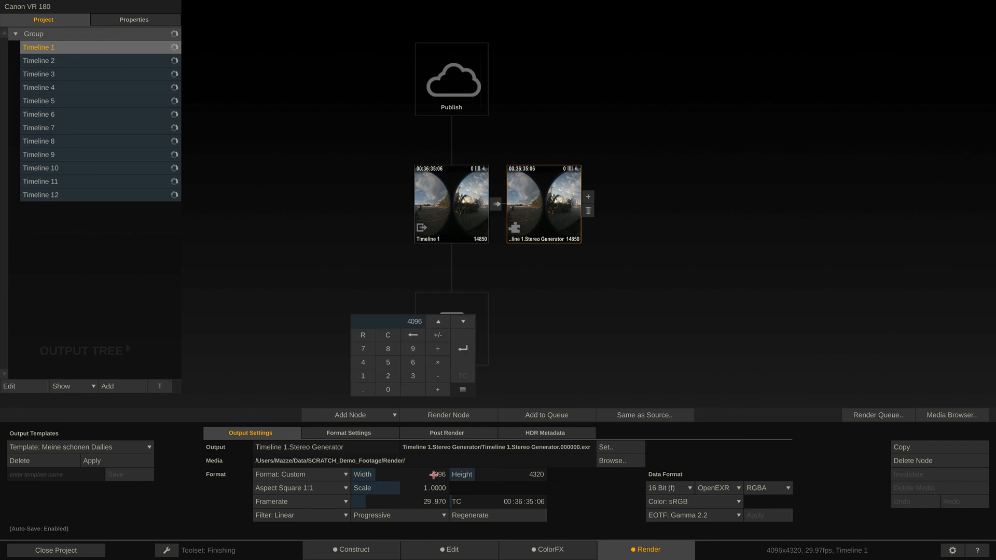
{"action": "left_click", "coordinate": [438, 362]}
{"action": "left_click", "coordinate": [389, 376]}
{"action": "left_click", "coordinate": [461, 348]}
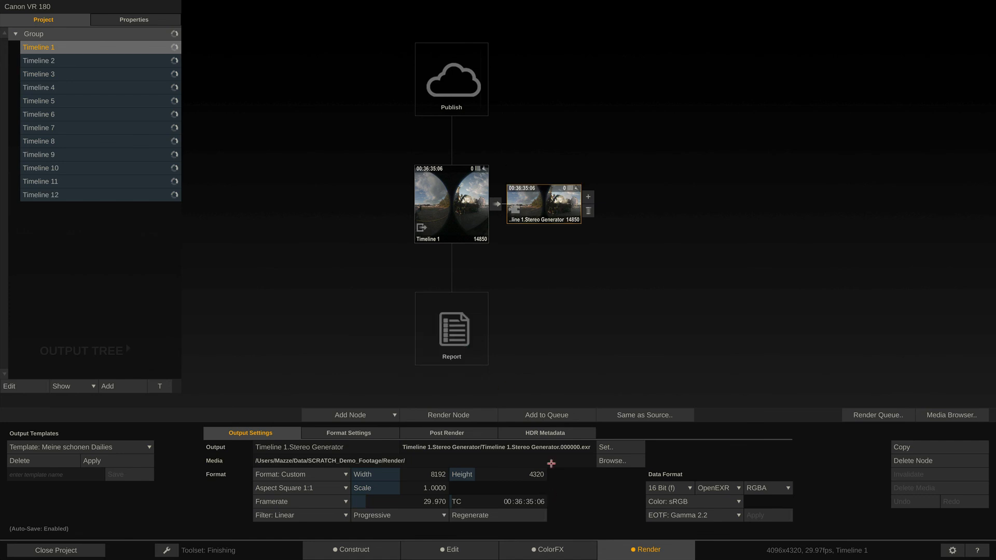
{"action": "double_click", "coordinate": [547, 208]}
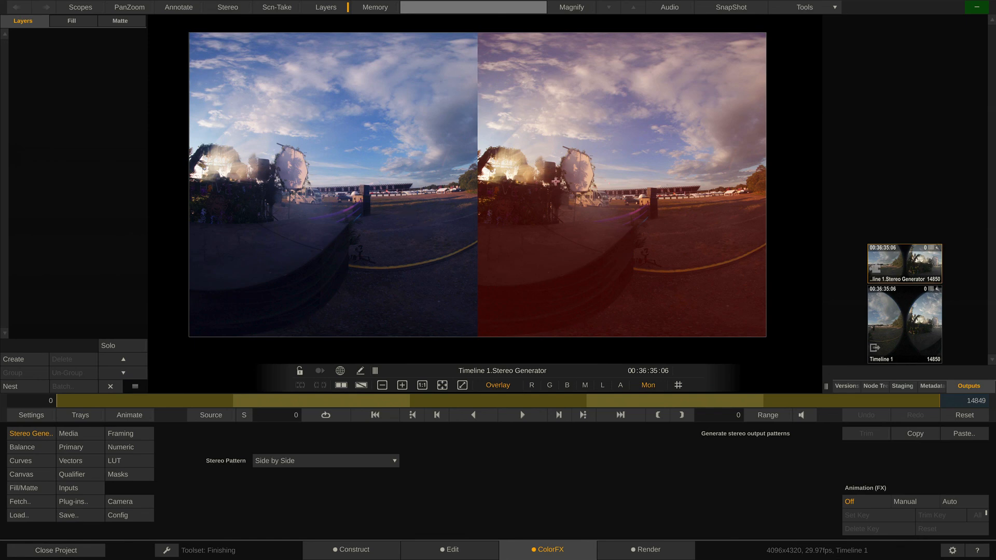
Add a ProRes Encoder after the Stereo Generator in Timeline 1's render output tree.
{"action": "left_click", "coordinate": [643, 549]}
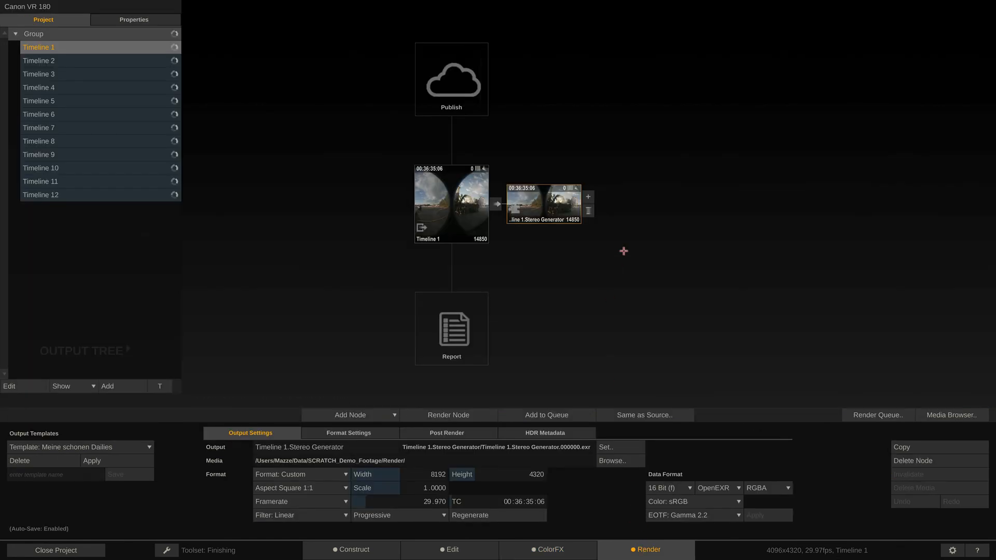
{"action": "left_click", "coordinate": [590, 193]}
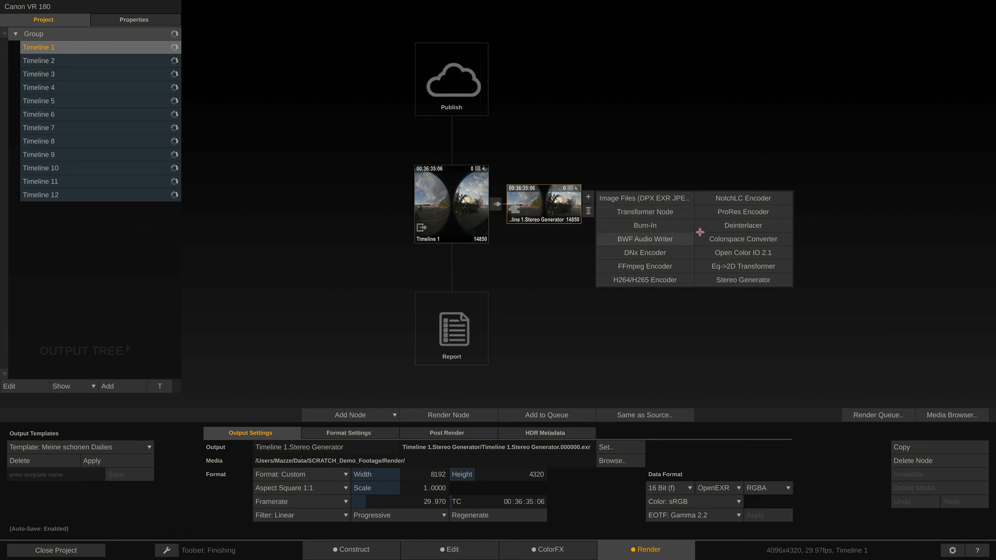
{"action": "left_click", "coordinate": [729, 209]}
Select audio channels 2, 3 and 4 in the ProRes Encoder's format settings and return to its output settings.
{"action": "left_click", "coordinate": [319, 435]}
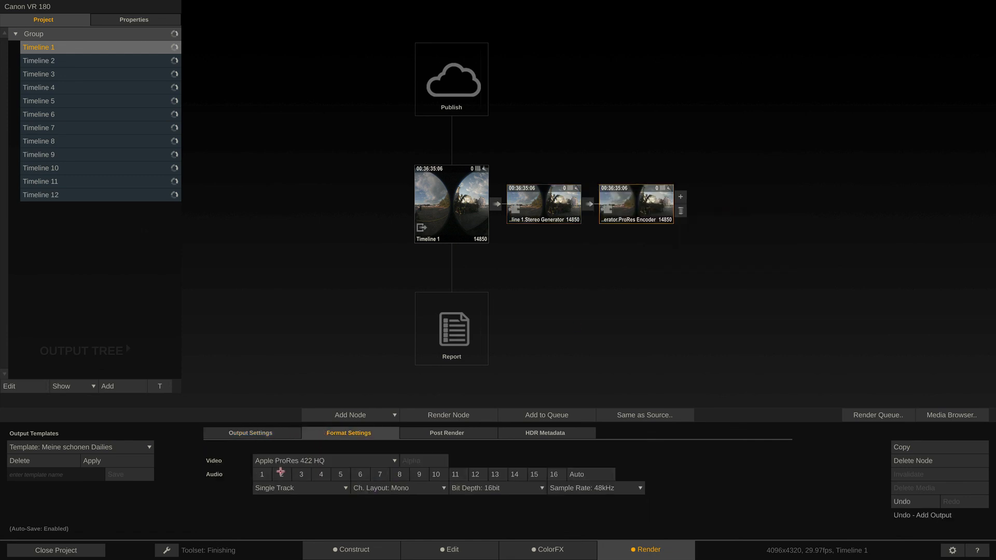
{"action": "left_click", "coordinate": [283, 473]}
{"action": "left_click", "coordinate": [302, 473]}
{"action": "left_click", "coordinate": [322, 474]}
{"action": "left_click", "coordinate": [268, 434]}
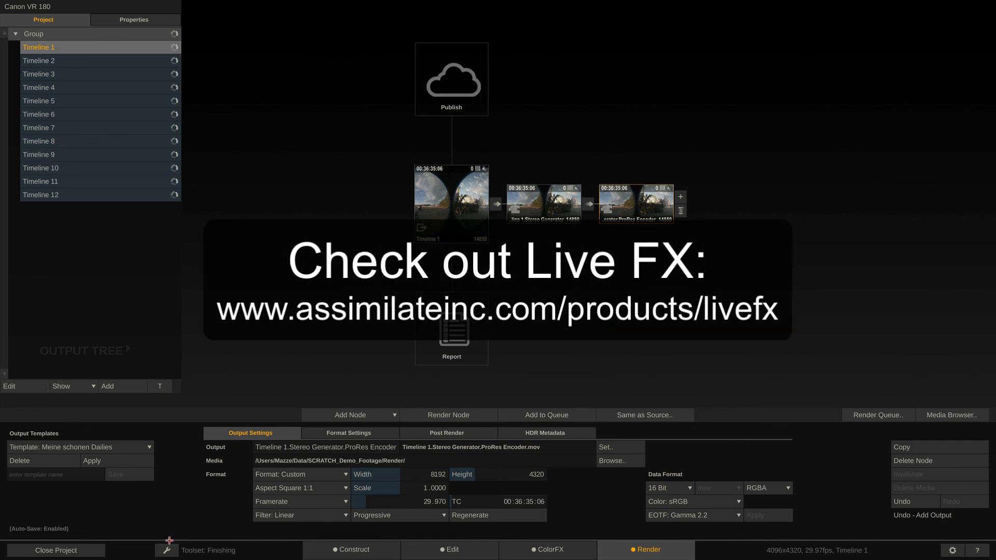
{"action": "left_click", "coordinate": [171, 549]}
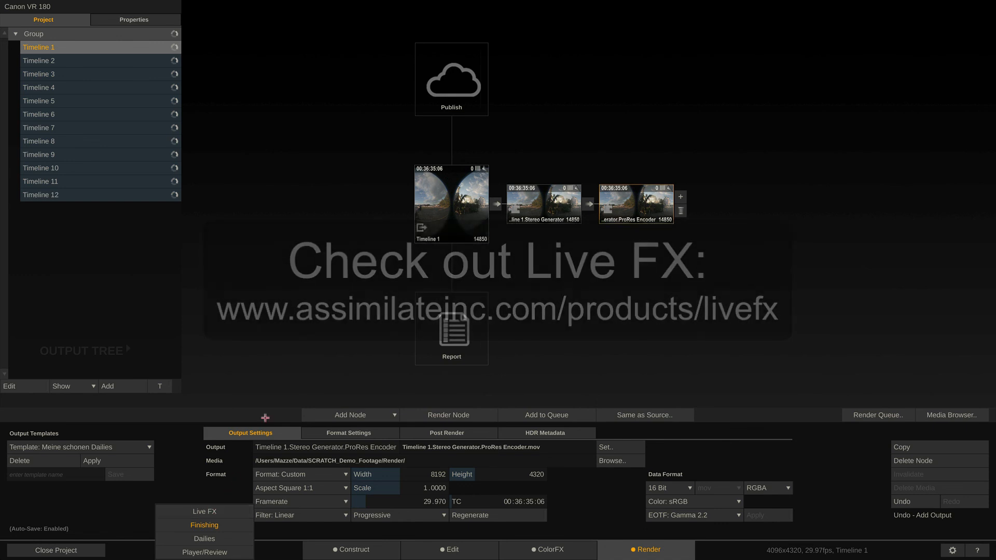
{"action": "left_click", "coordinate": [331, 309]}
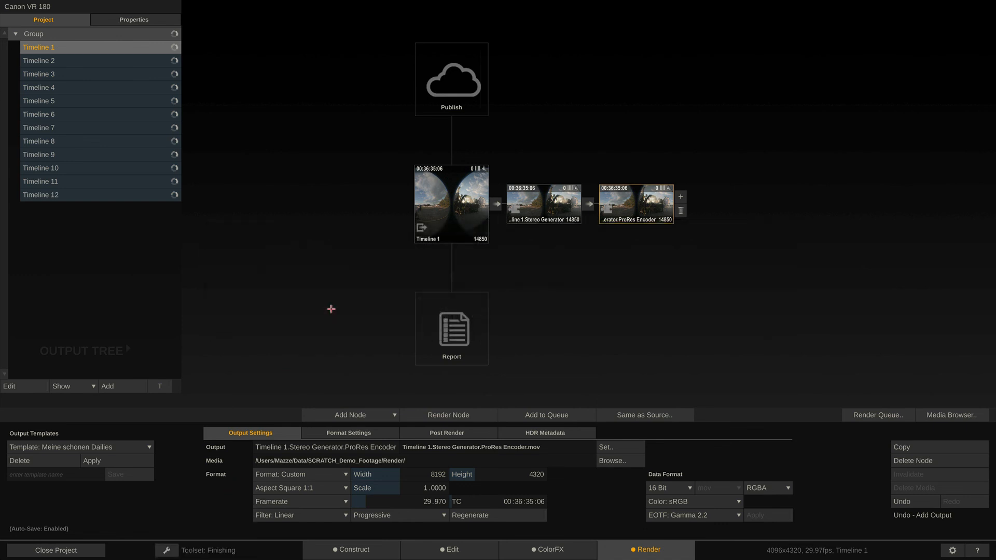